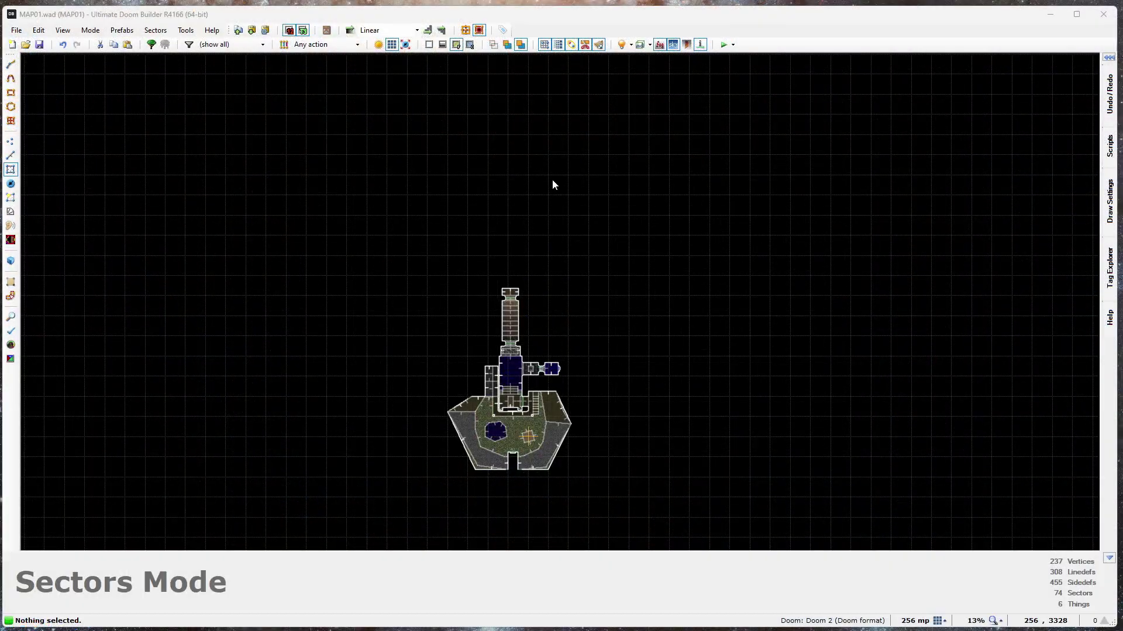
Step: Start an ellipse in the empty area north of the hallway, stretching its preview to about 1792 by 1920 units
scroll(548, 181, "up", 1)
scroll(510, 205, "up", 2)
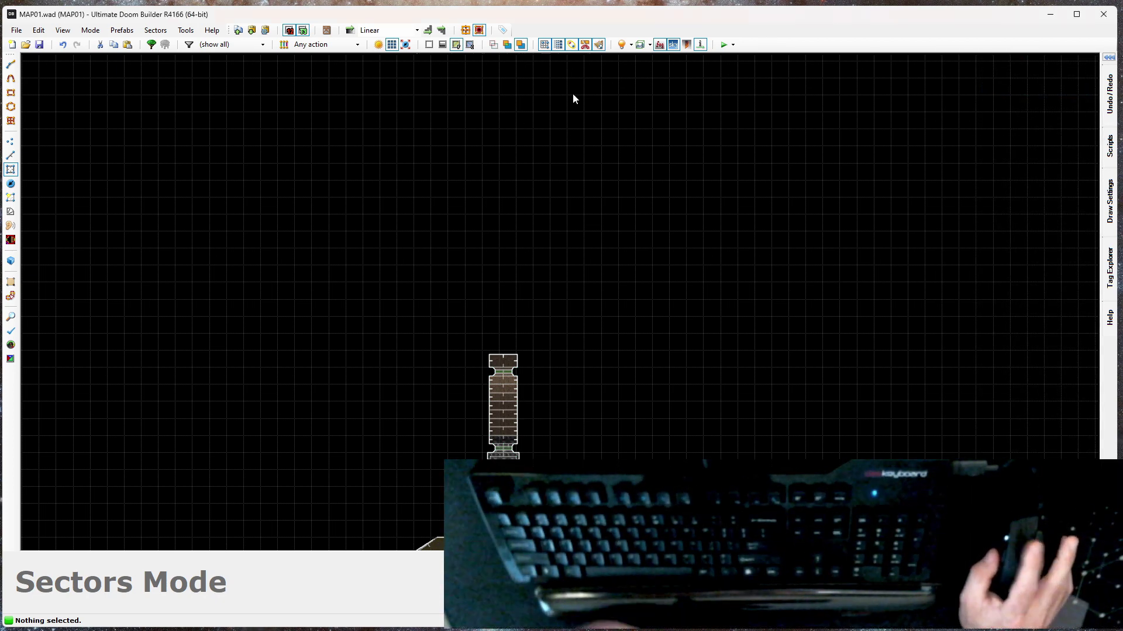
key("ctrl+alt+d")
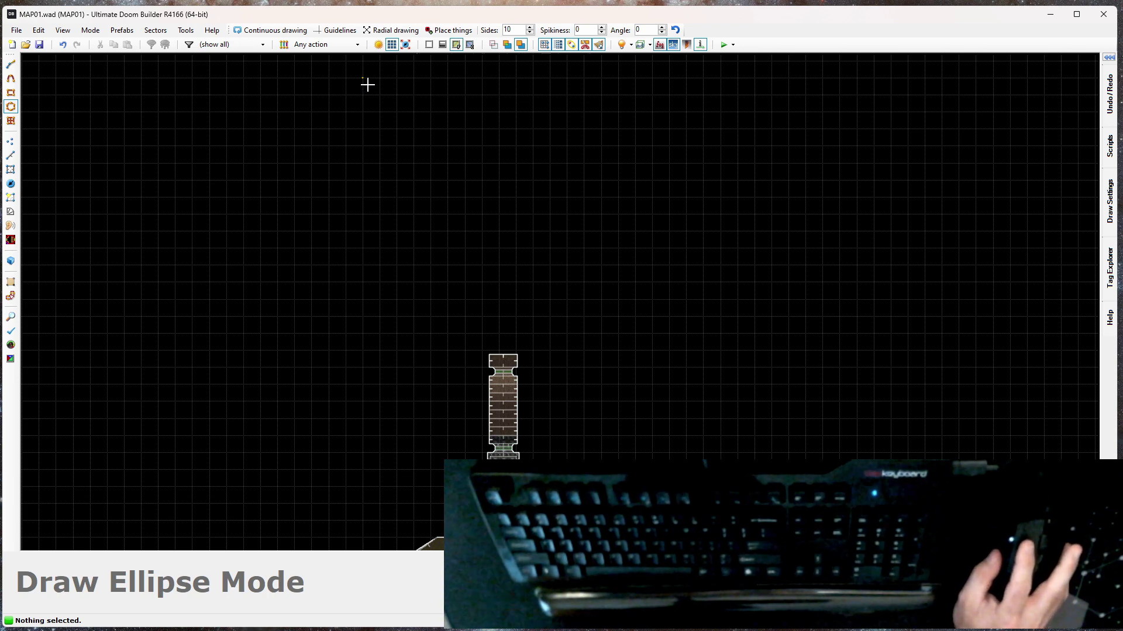
mouse_move(363, 84)
left_mouse_down()
mouse_move(628, 337)
mouse_move(599, 339)
left_mouse_up()
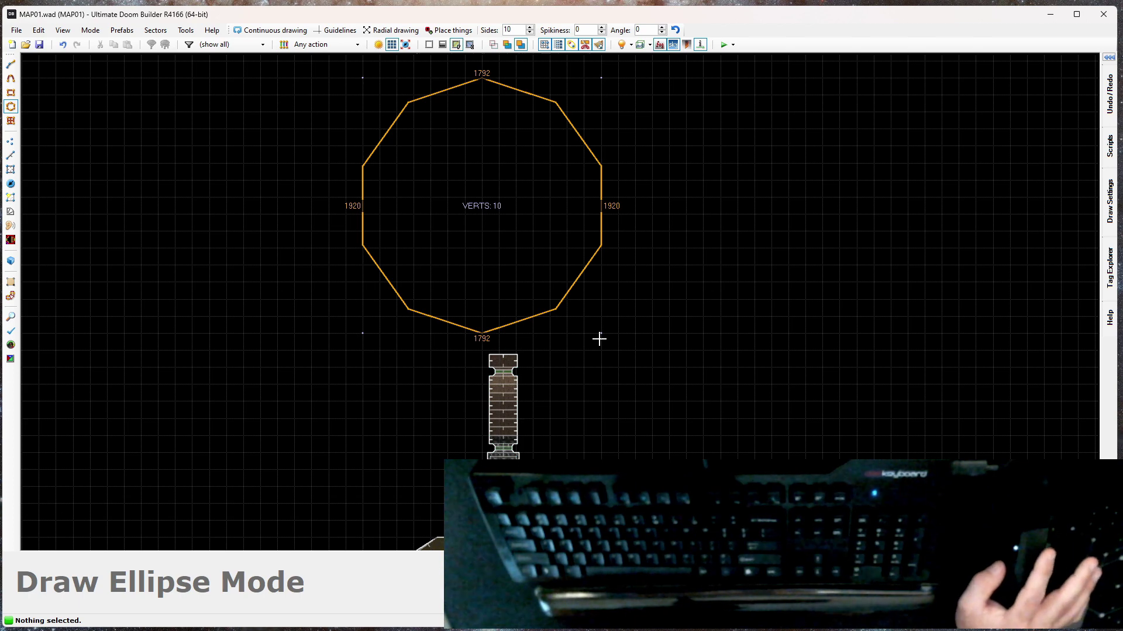
mouse_move(599, 339)
left_mouse_down()
mouse_move(571, 133)
mouse_move(544, 44)
left_mouse_up()
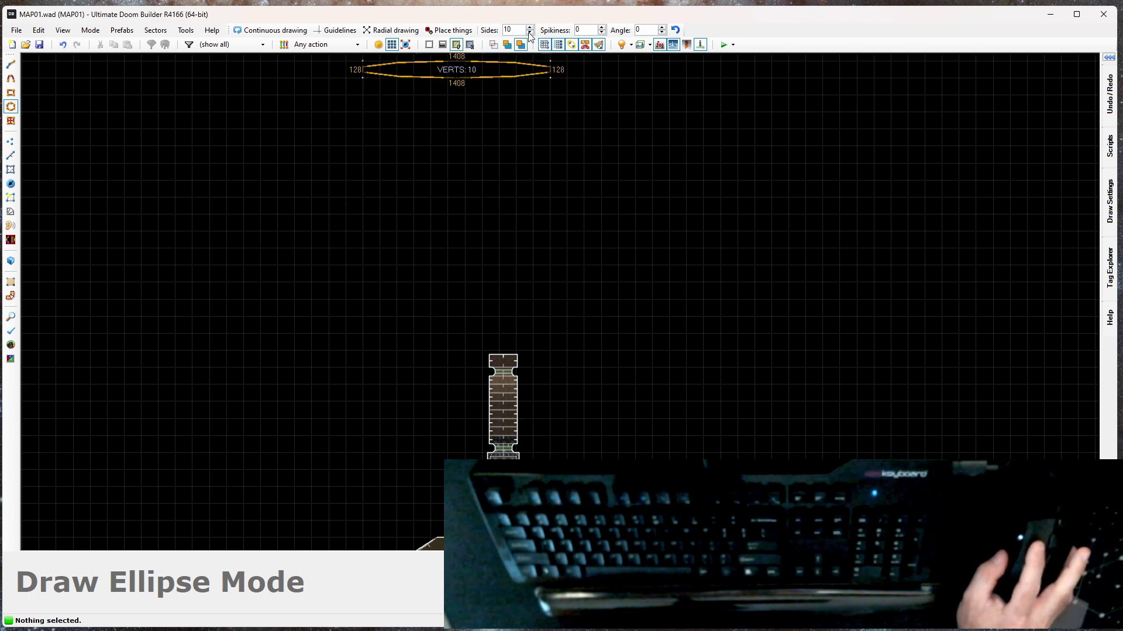
Step: Raise the ellipse's number of sides to 30
left_click(530, 35)
left_click(530, 35)
left_click(531, 35)
left_click(530, 35)
left_click(530, 35)
left_click(530, 35)
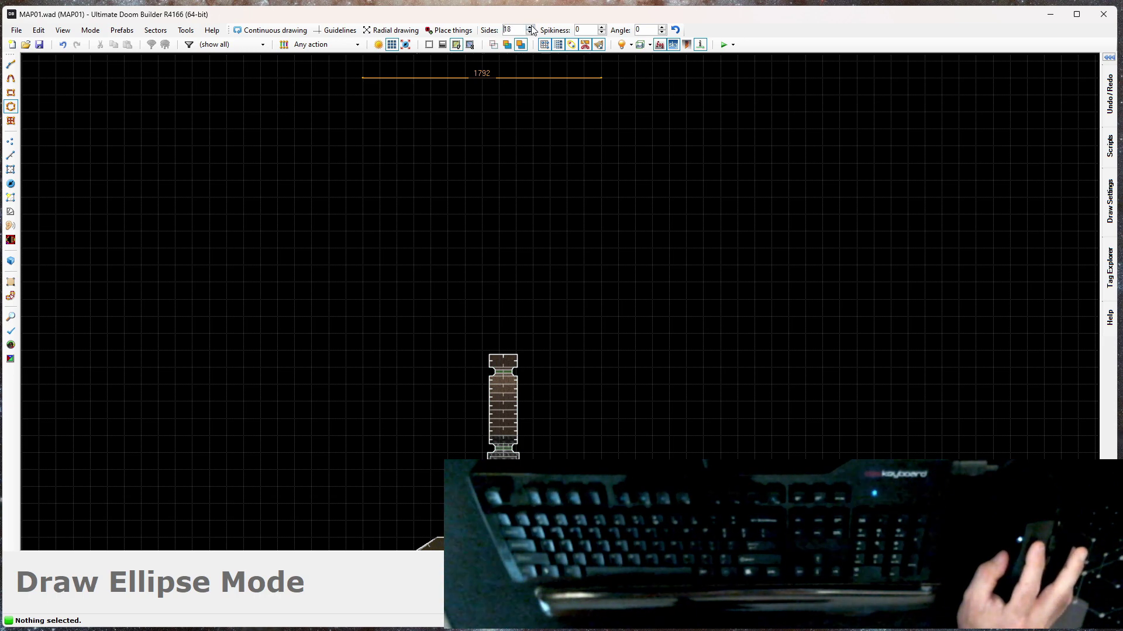
left_click(531, 27)
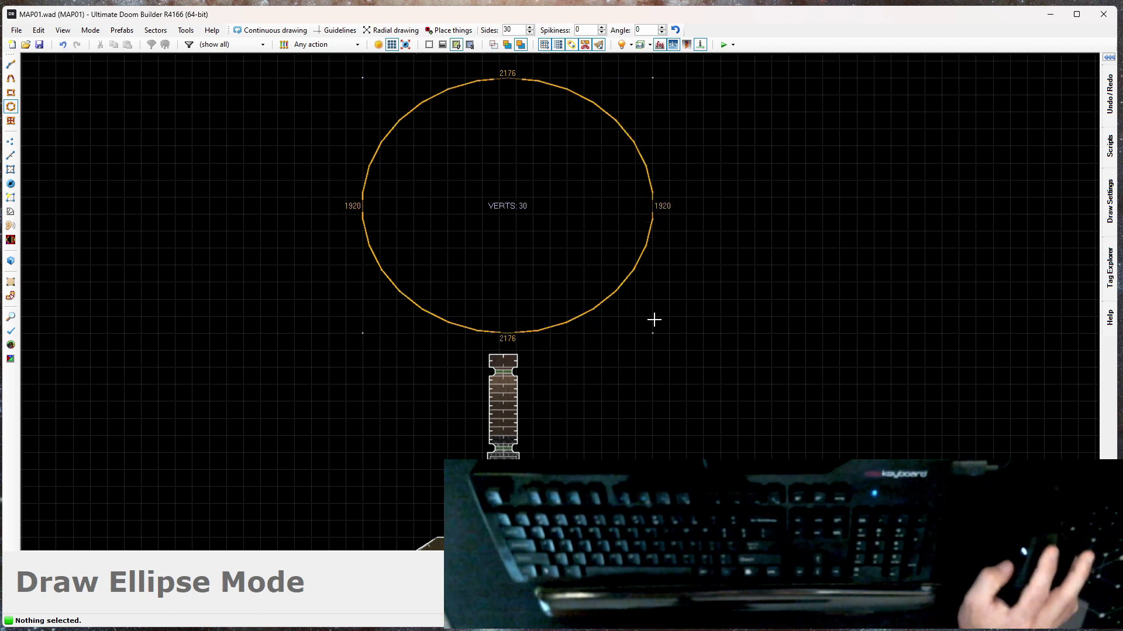
Step: Try spikiness values of 16, 18, 68 and 200 on the 30-sided ellipse
scroll(603, 31, "up", 1)
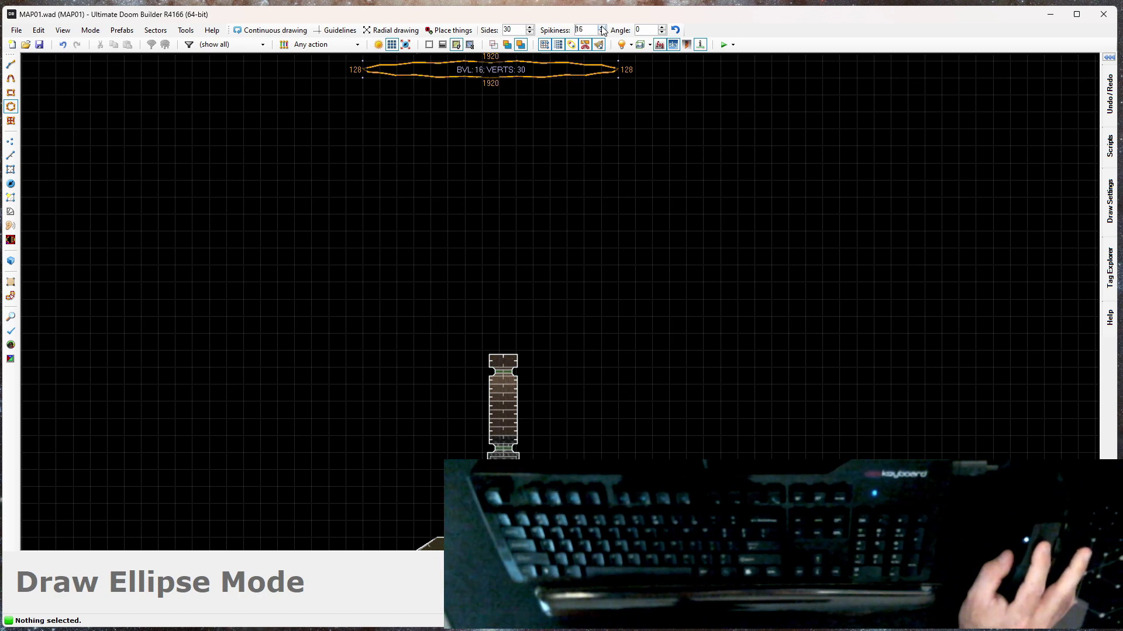
left_click(601, 27)
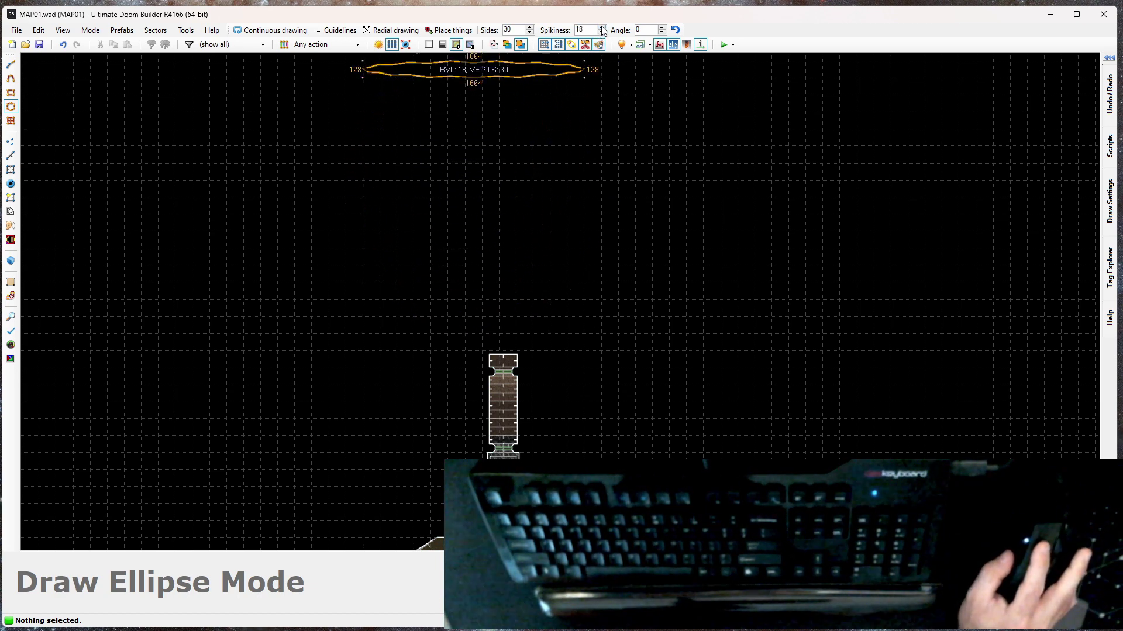
scroll(602, 31, "up", 15)
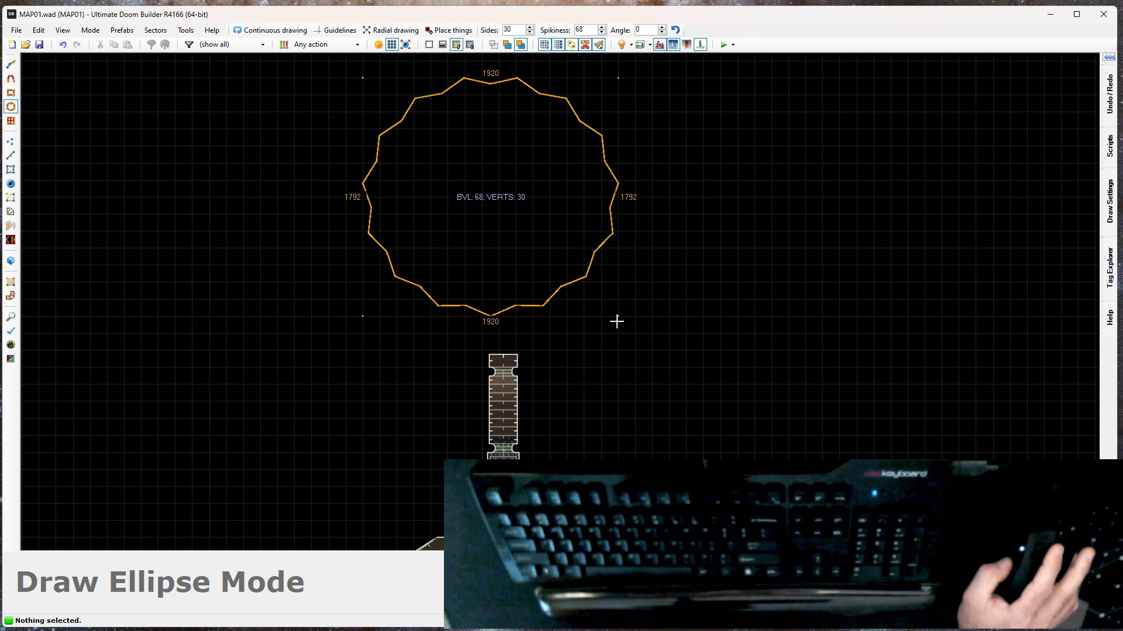
left_click(587, 30)
key("BackSpace")
key("BackSpace")
type("200")
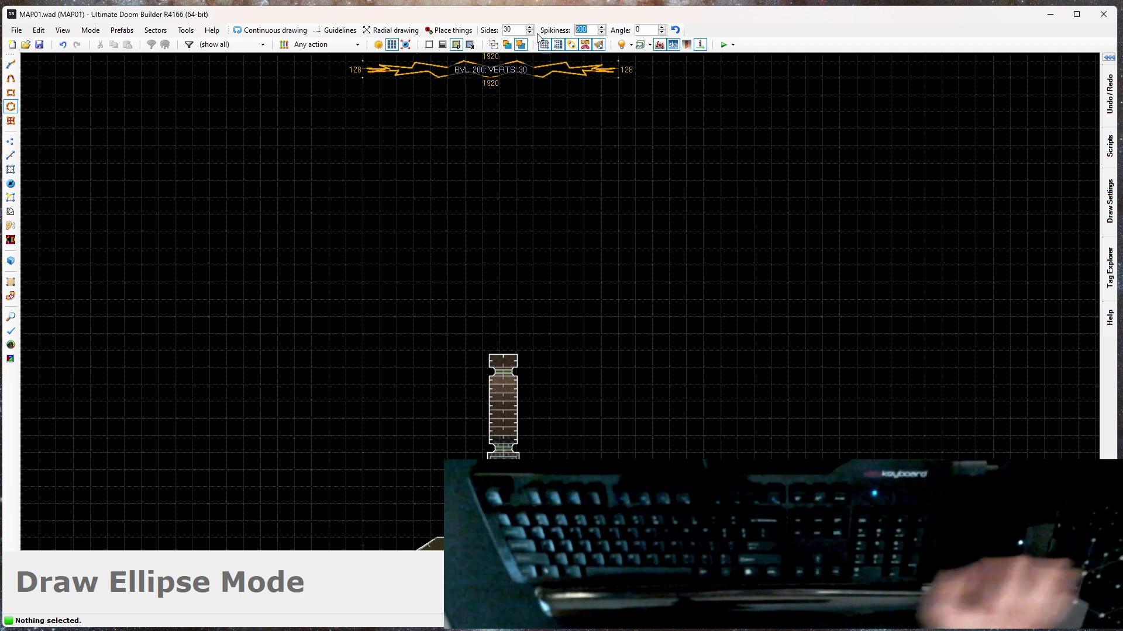
Step: Reset the ellipse's spikiness to 0 and set its number of sides to 20
type("0")
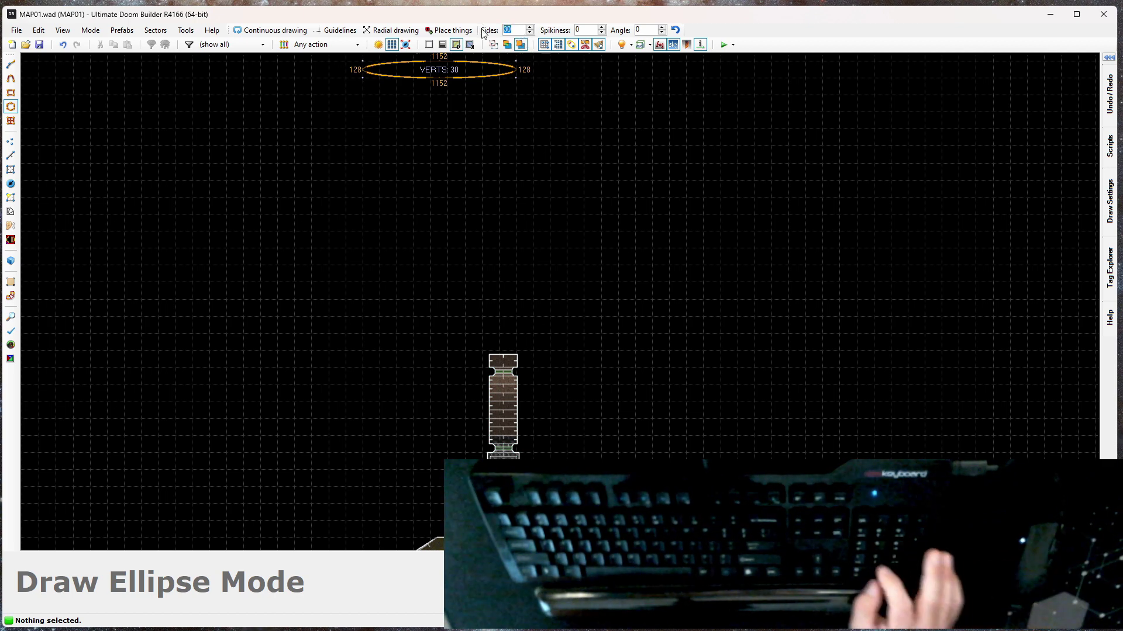
type("20")
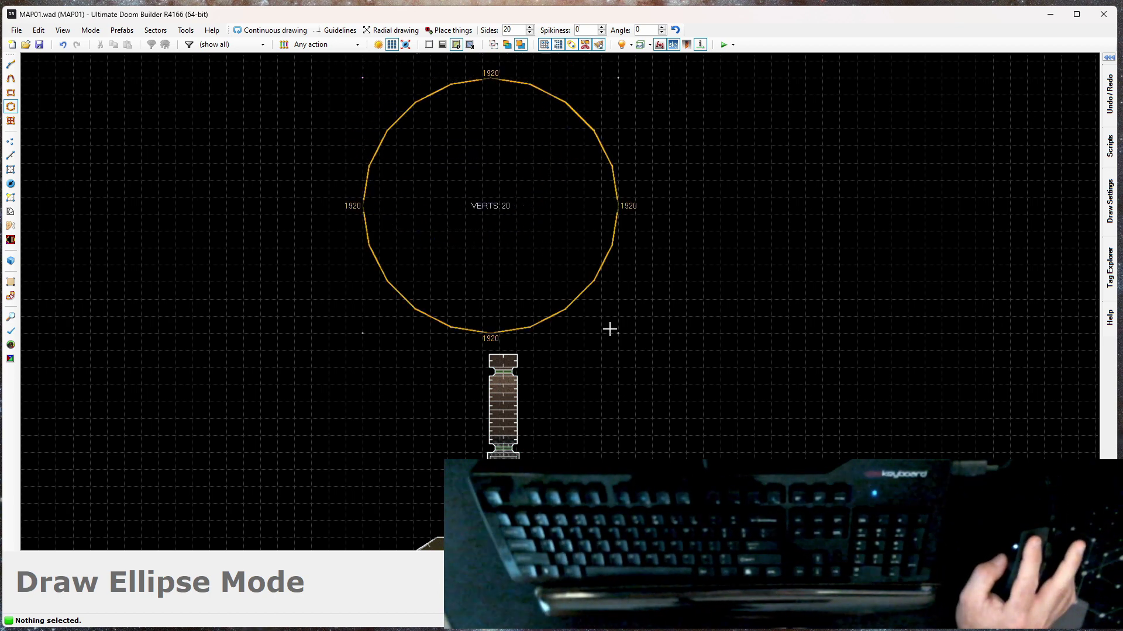
Step: Try a 1920 by 1920 circular room north of the hallway, inspecting it in 3D before undoing it
left_click(610, 329)
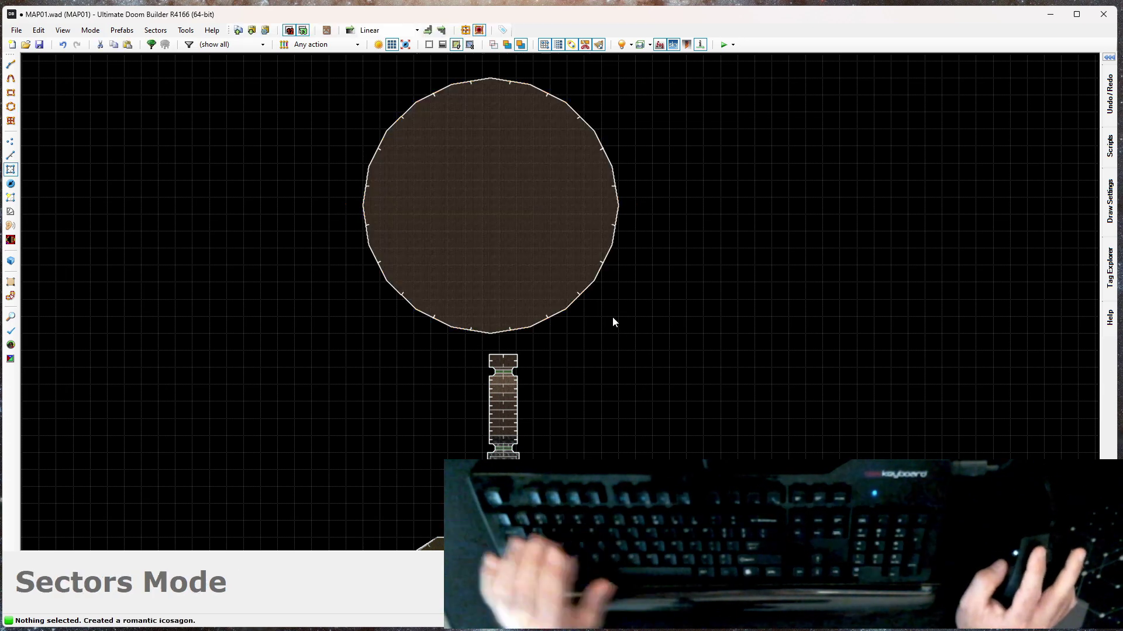
key("w")
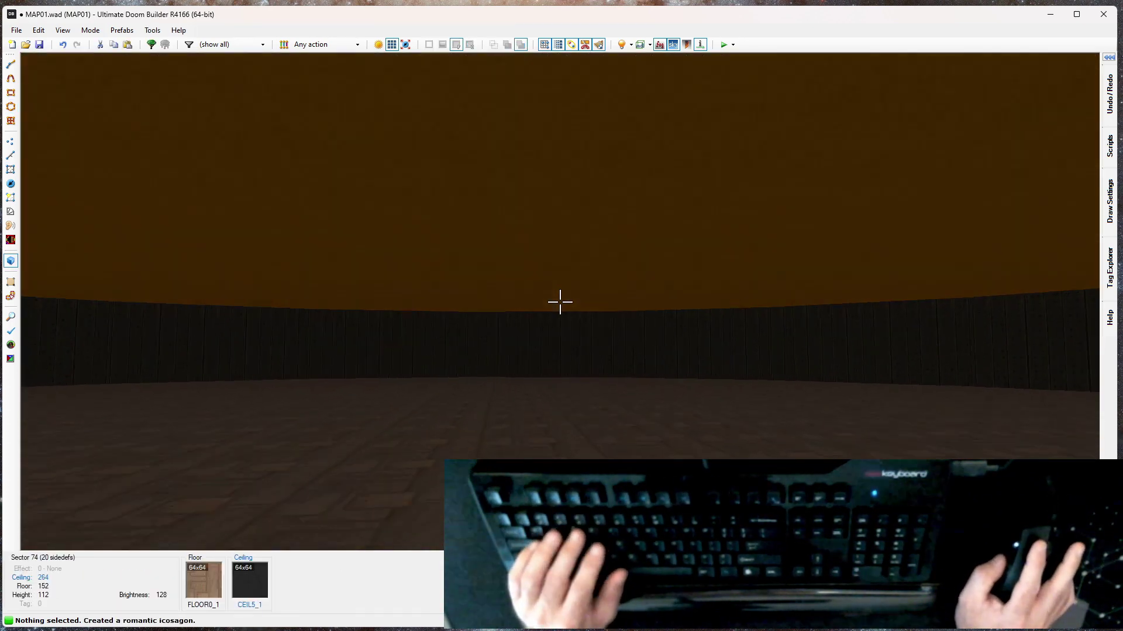
key("s")
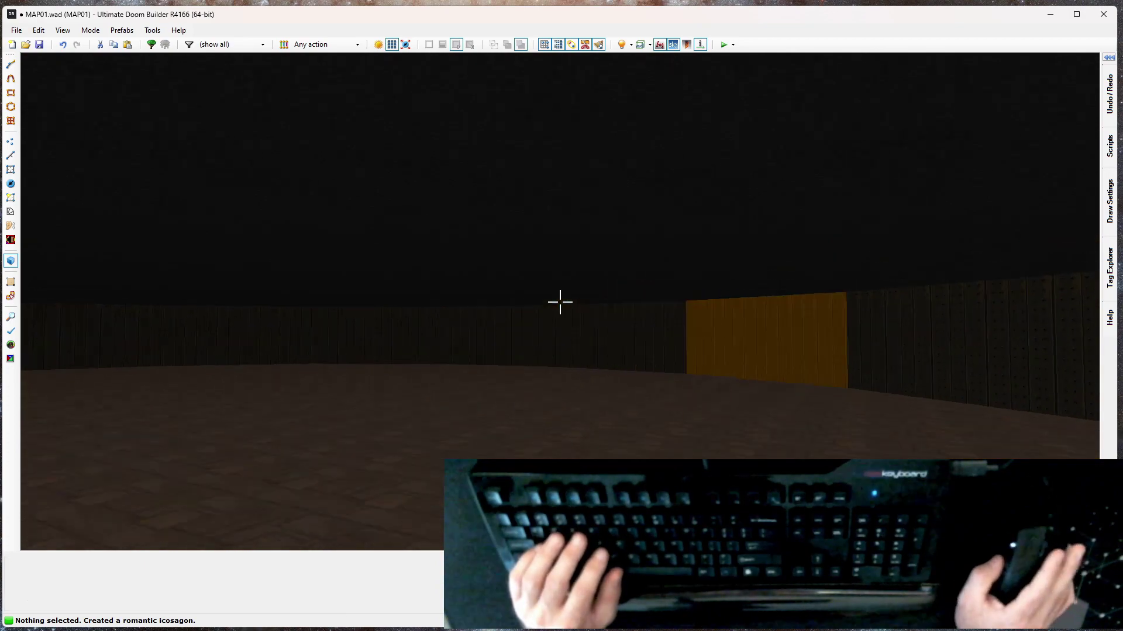
key("e")
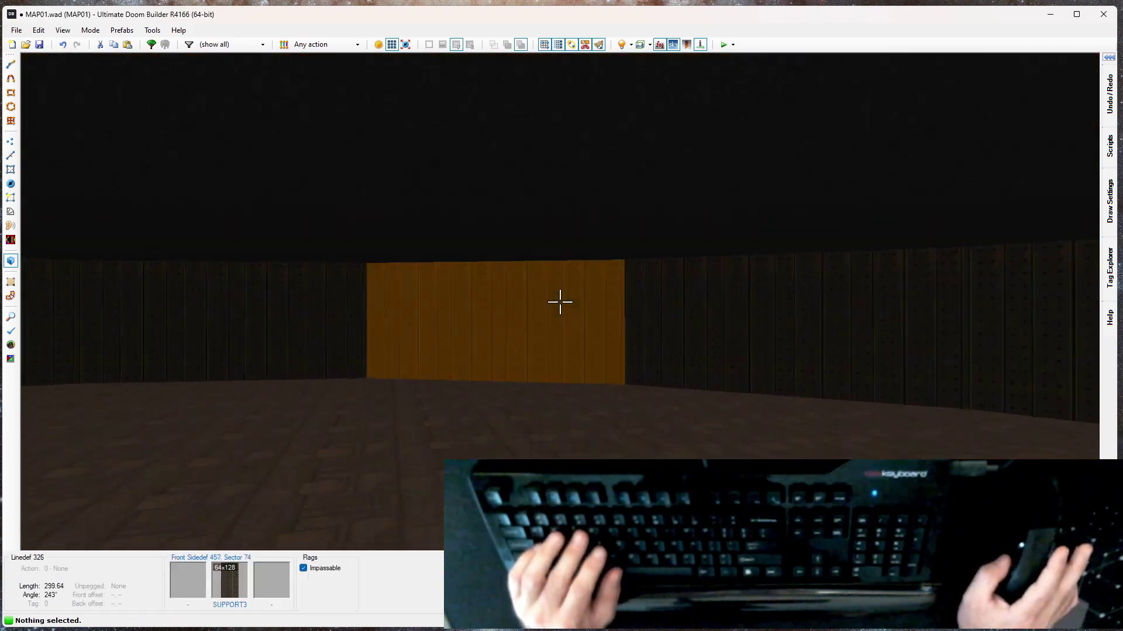
key("s")
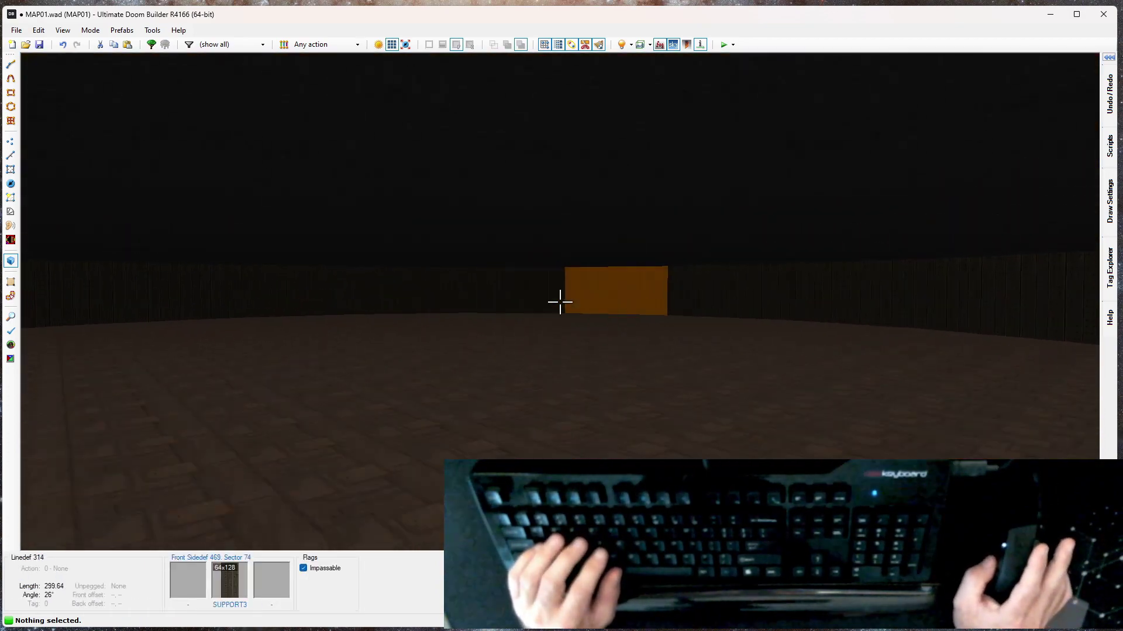
key("q")
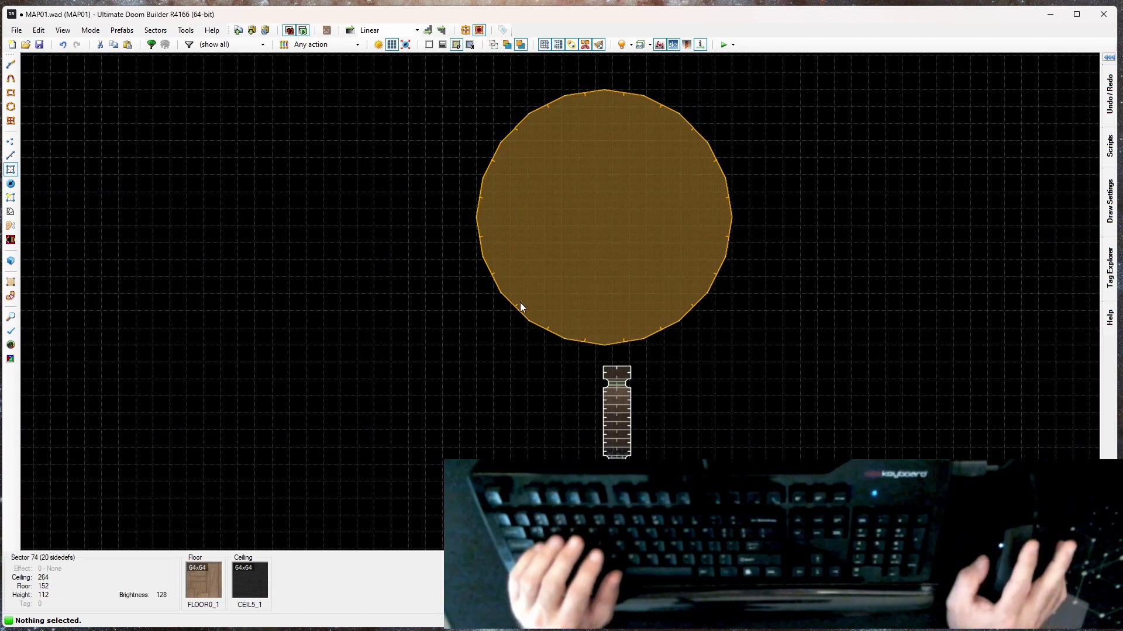
key("ctrl+z")
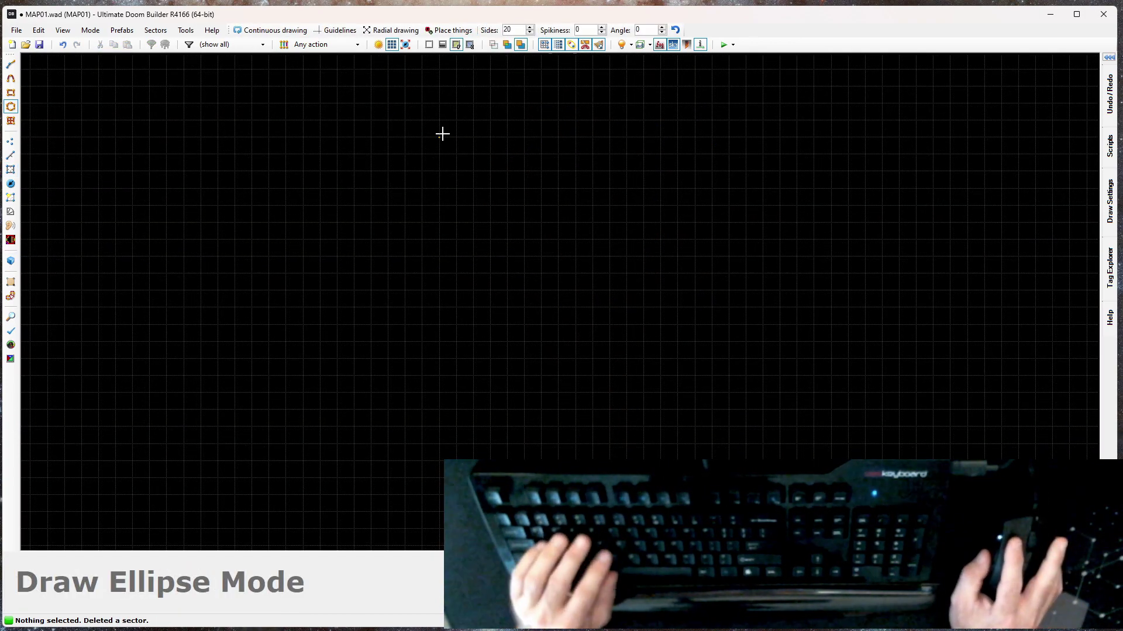
Step: Draw a smaller 20-sided circular room north of the hallway and check its size in 3D
left_click(440, 136)
left_click_drag(611, 349, 602, 308)
key("q")
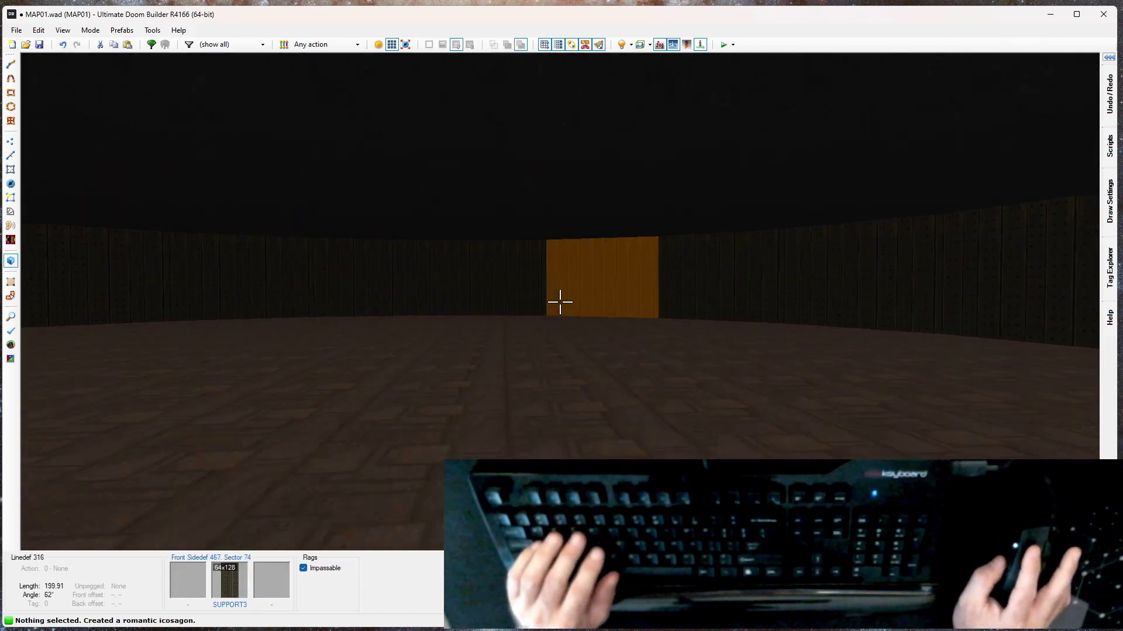
key("q")
scroll(559, 301, "down", 5)
scroll(525, 221, "up", 3)
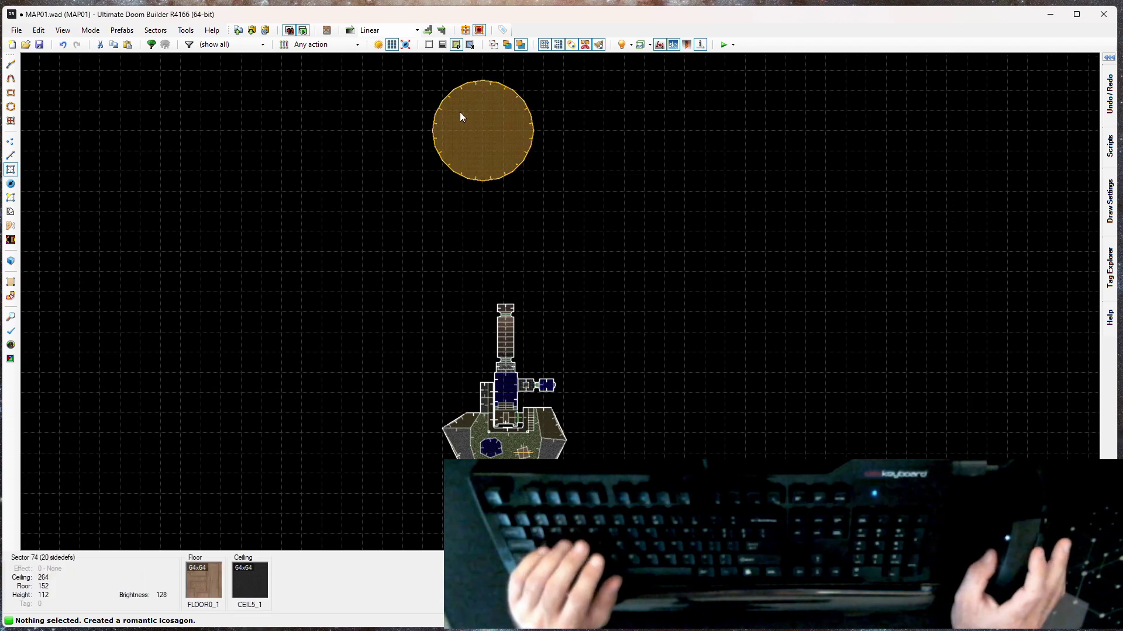
Step: Move the circular room down so that its lower edge meets the hallway's north end
left_click_drag(461, 118, 520, 256)
scroll(491, 206, "up", 4)
scroll(514, 349, "up", 6)
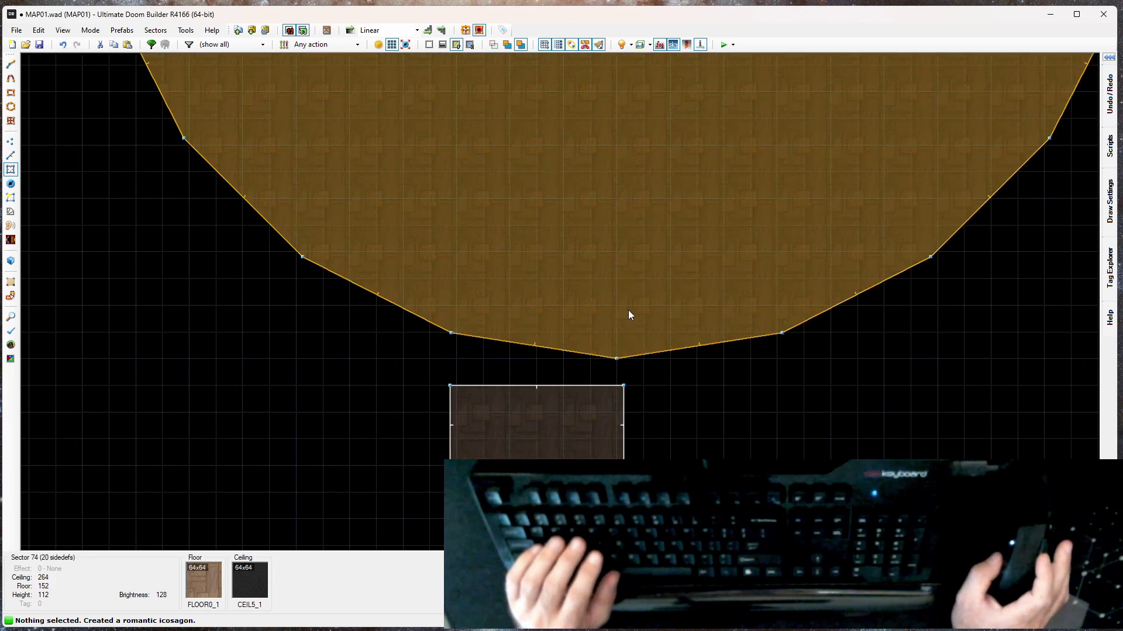
left_click_drag(629, 314, 534, 363)
Step: Move the hallway's two north corner vertices onto the circular room's edge to join both sectors
scroll(544, 339, "up", 2)
key("v")
scroll(421, 399, "up", 4)
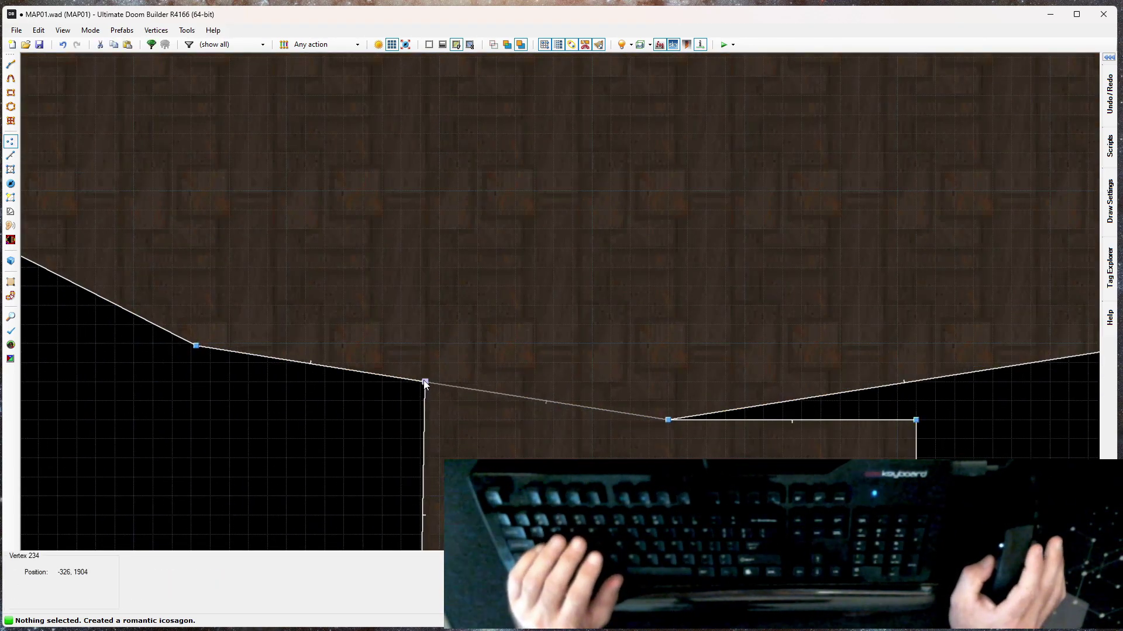
right_click_drag(423, 380, 420, 380)
middle_click_drag(838, 413, 506, 339)
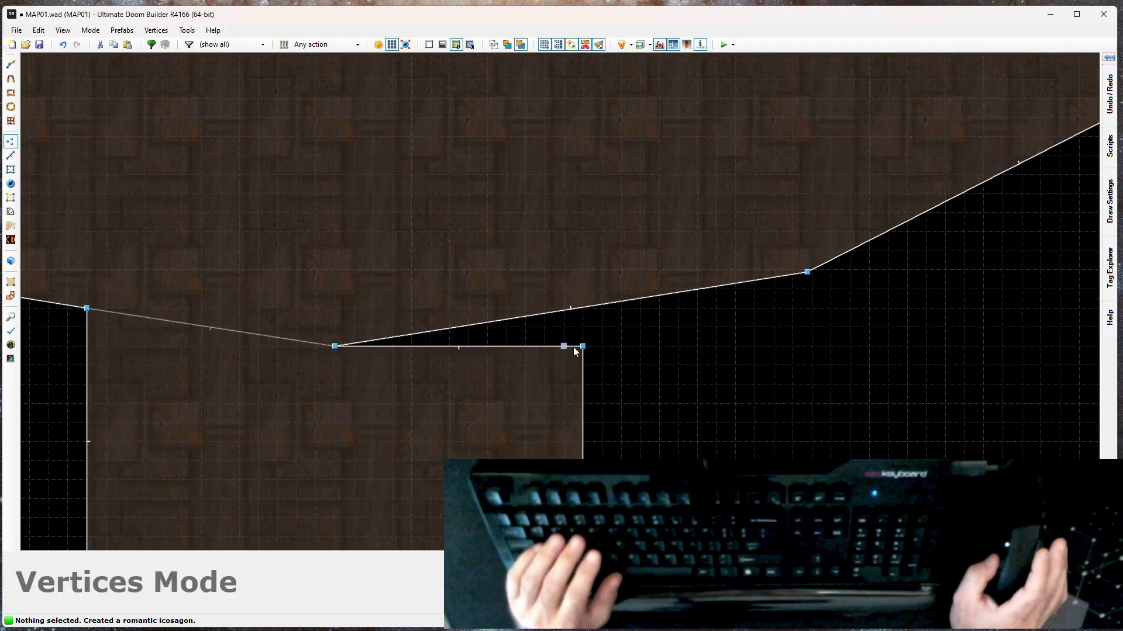
right_click_drag(580, 347, 587, 310)
Step: Examine in 3D the route from the stairway through the UAC doors into the circular room
scroll(468, 394, "down", 3)
key("w")
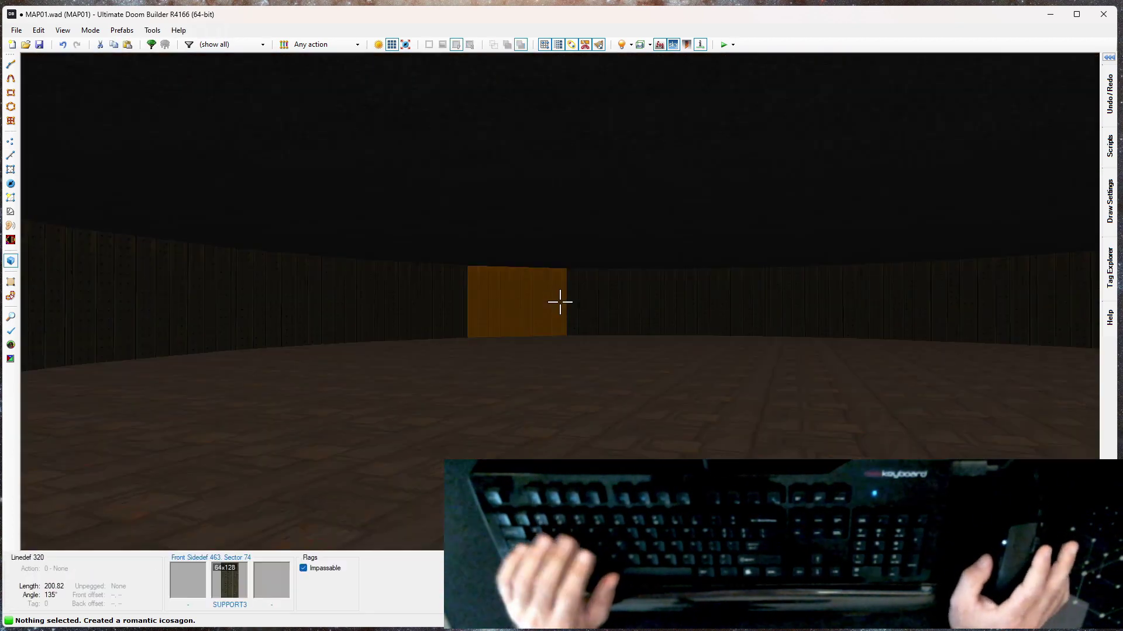
key("e")
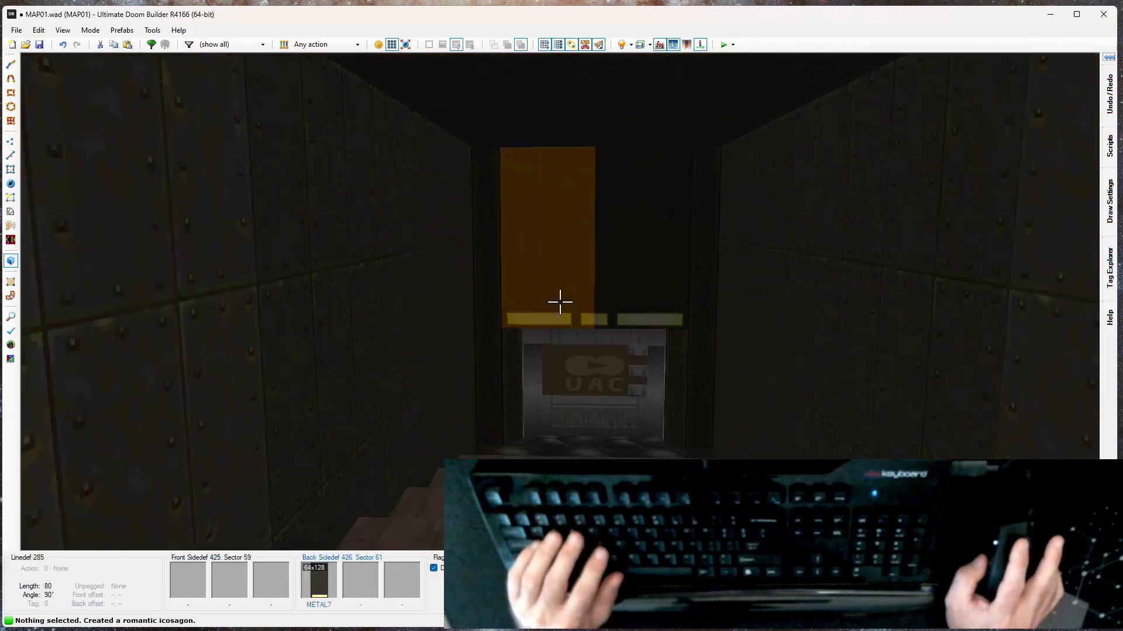
key("w")
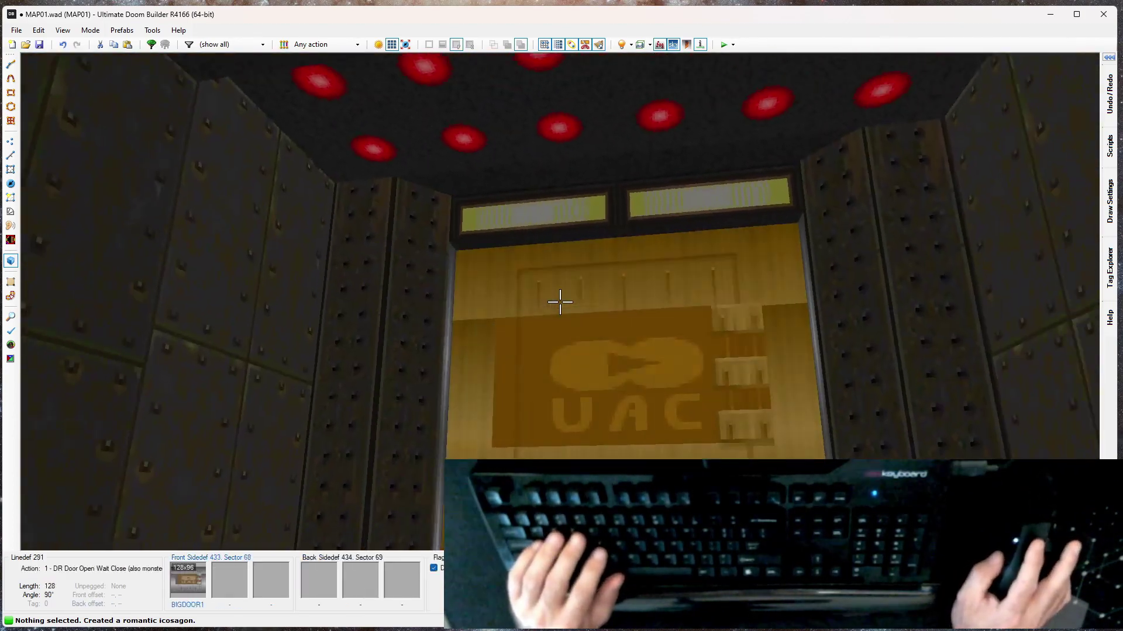
key("w")
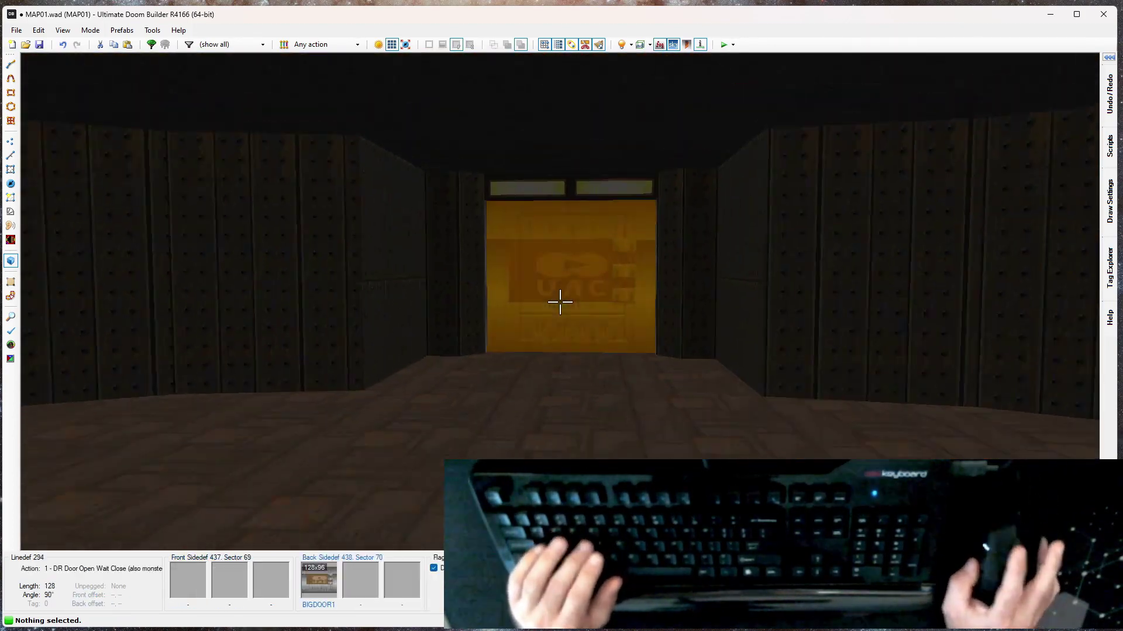
key("w")
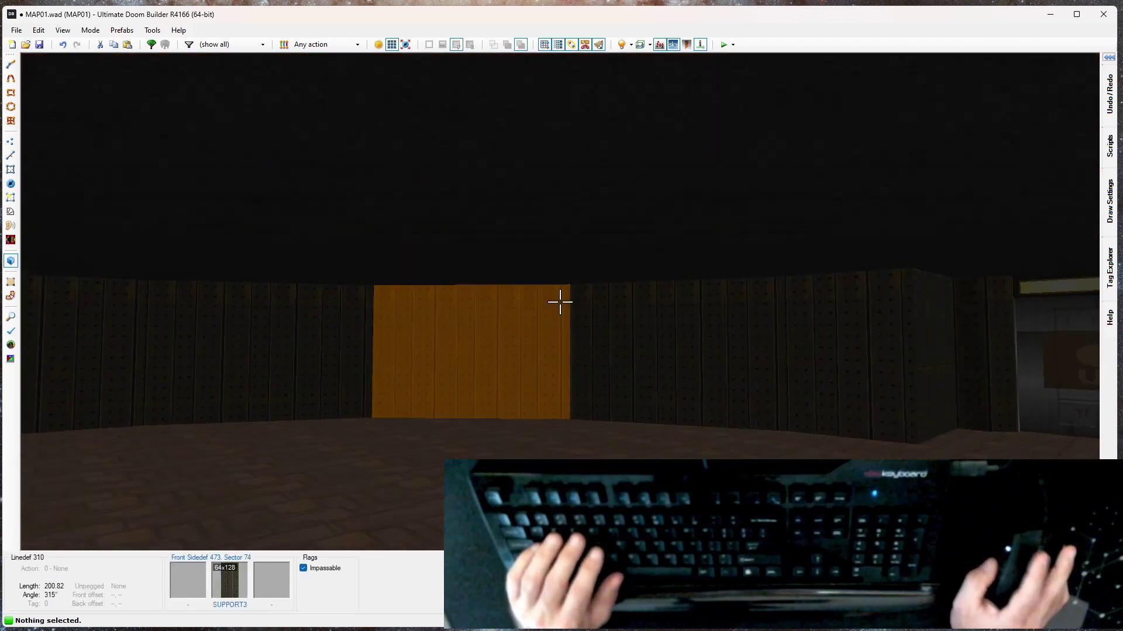
key("e")
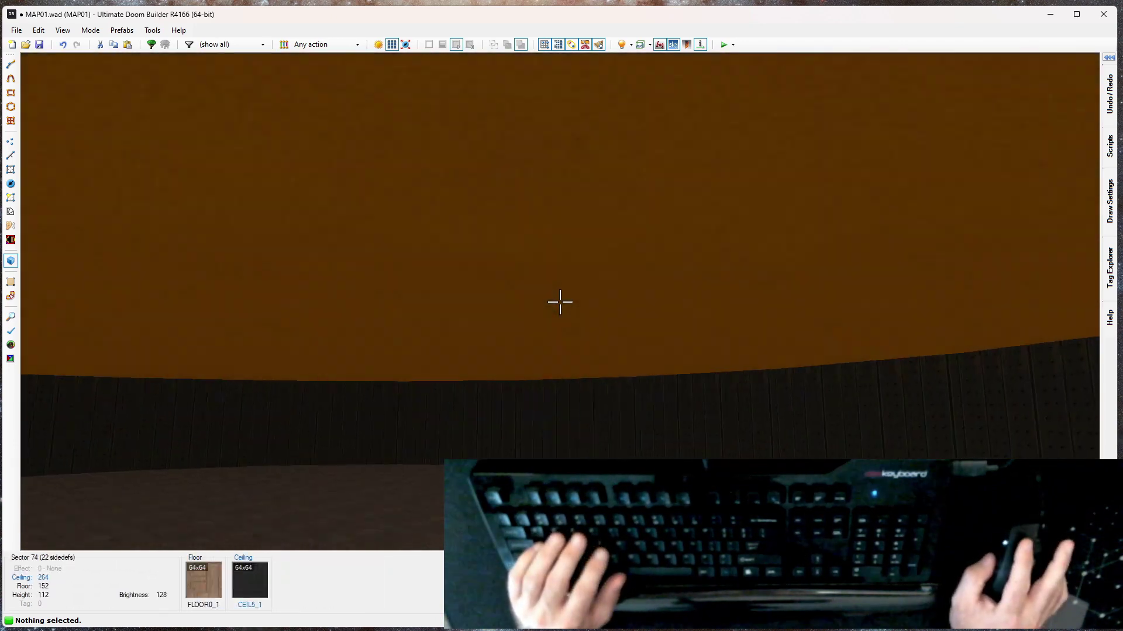
key("e")
key("d")
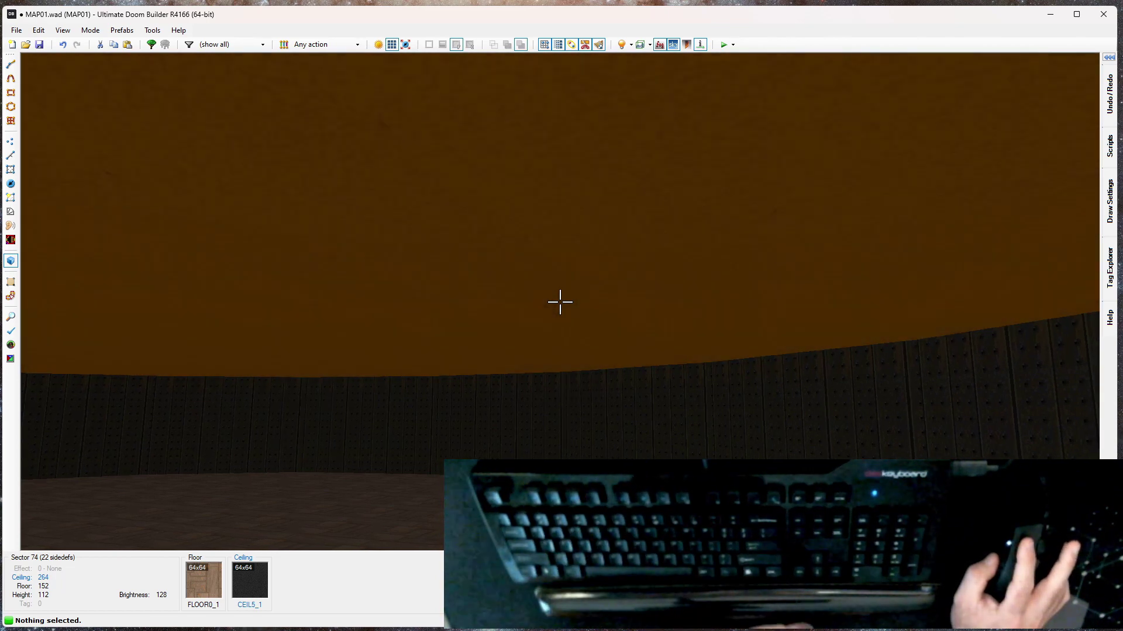
Step: Raise the circular room's ceiling height to 312
left_click(560, 302)
scroll(560, 303, "up", 1)
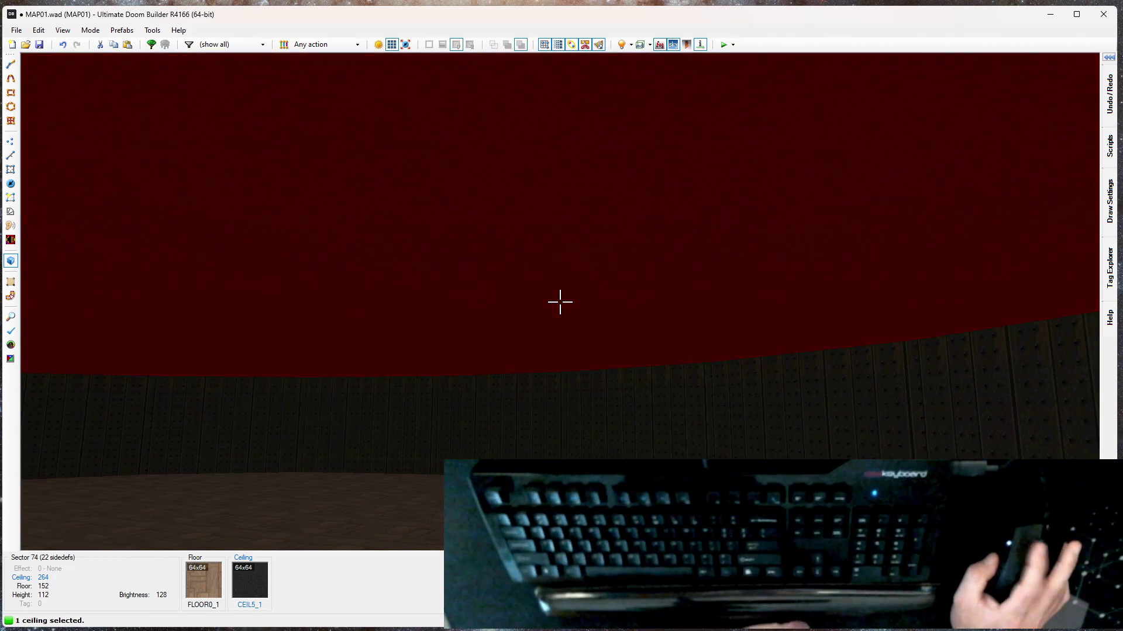
scroll(559, 302, "up", 1)
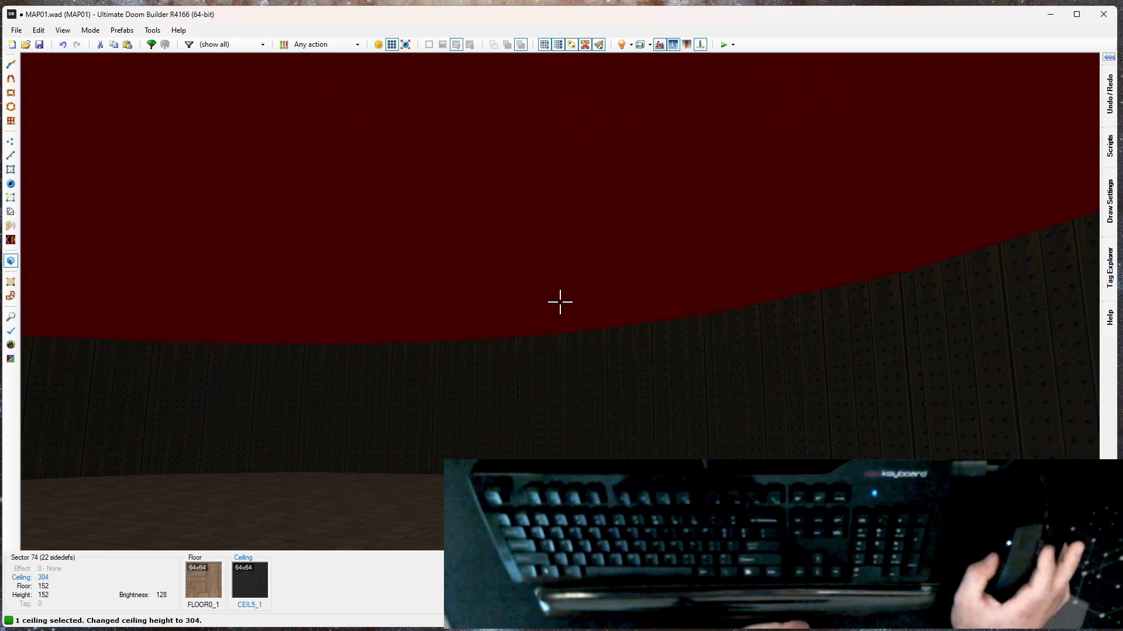
scroll(560, 302, "up", 2)
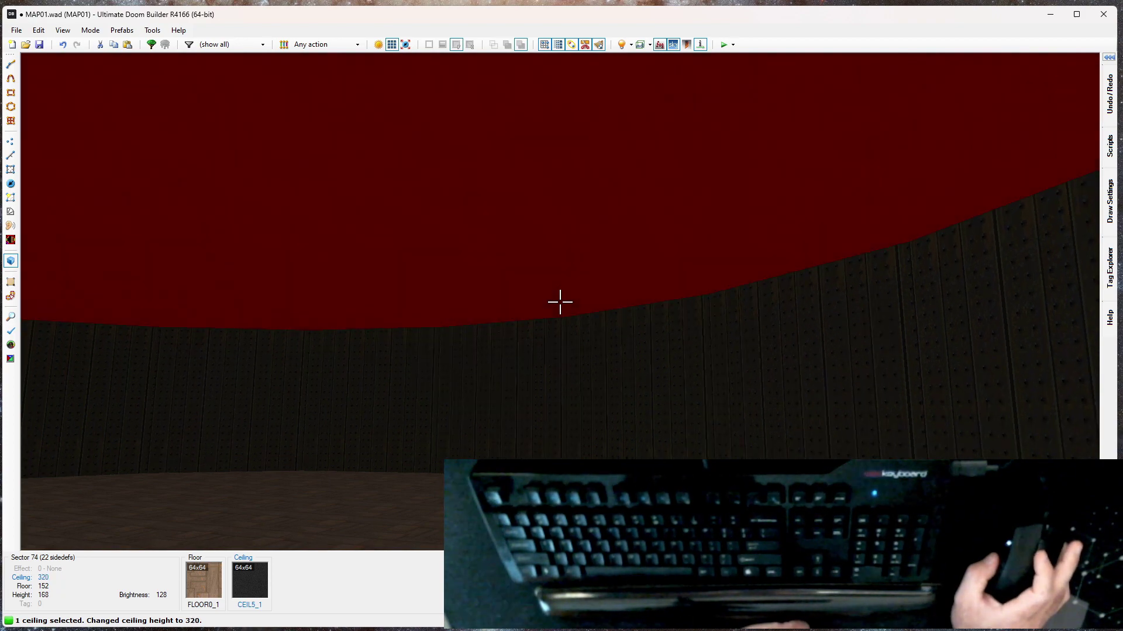
scroll(559, 302, "down", 1)
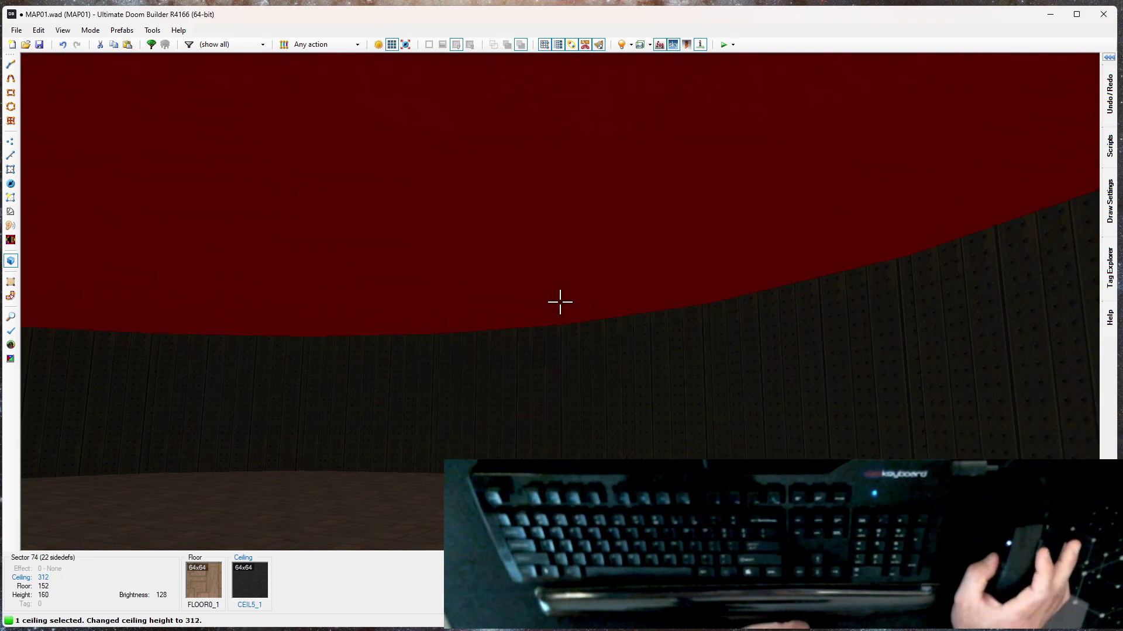
Step: Undo the METAL2 texture paste and set the middle texture of the circular room's 20 walls to TEKGREN2
key("ctrl+z")
key("ctrl+z")
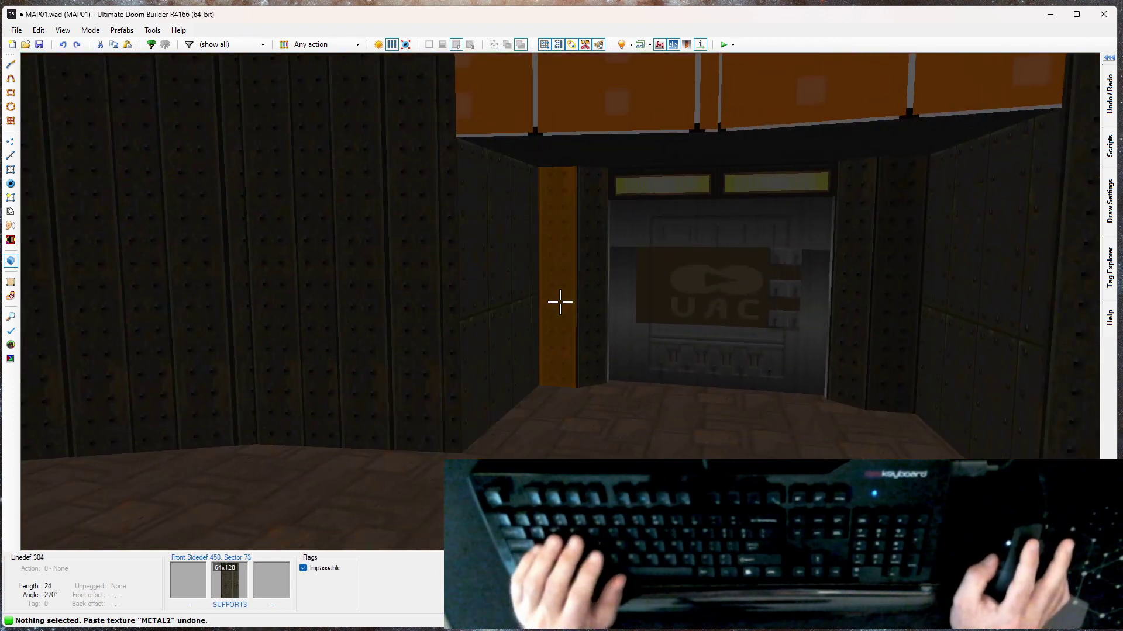
right_click(560, 303)
left_click(310, 133)
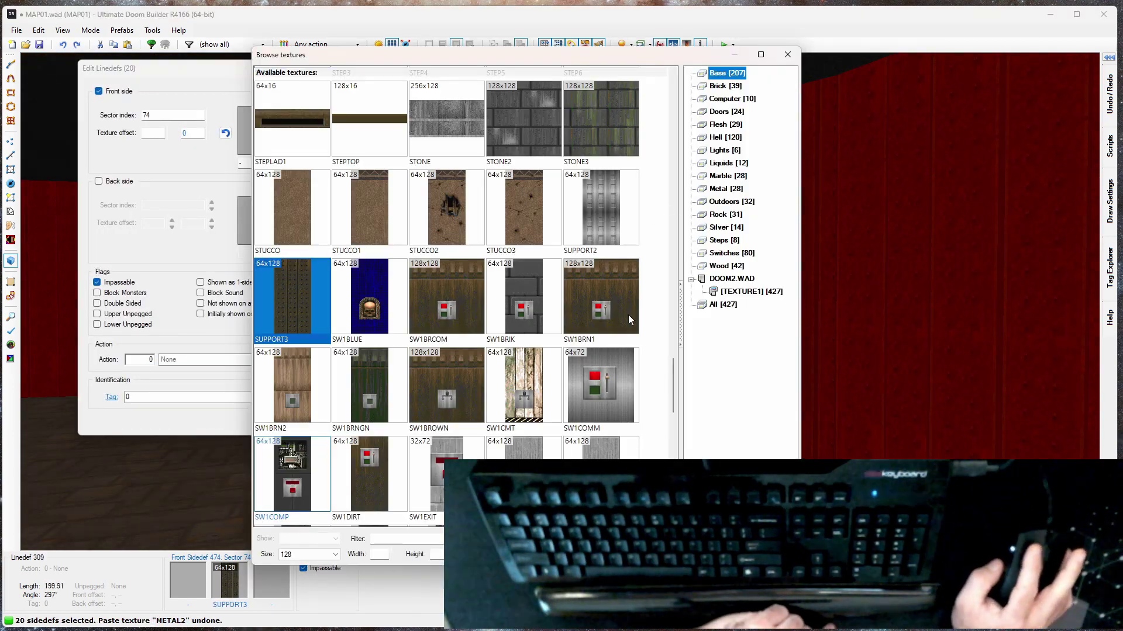
type("TEK")
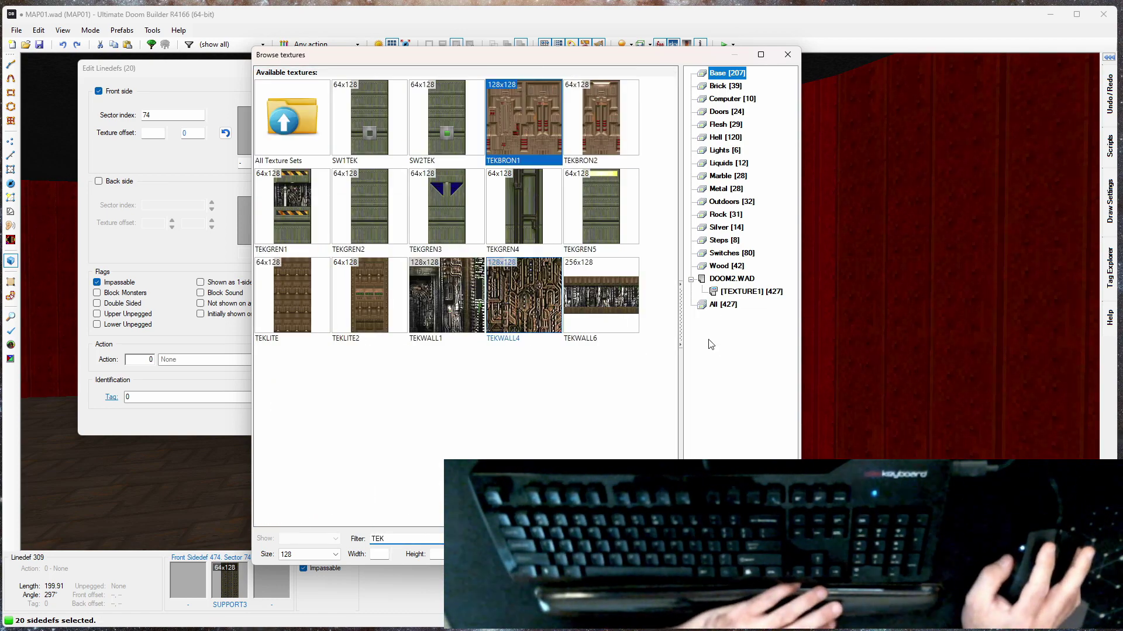
left_click(369, 207)
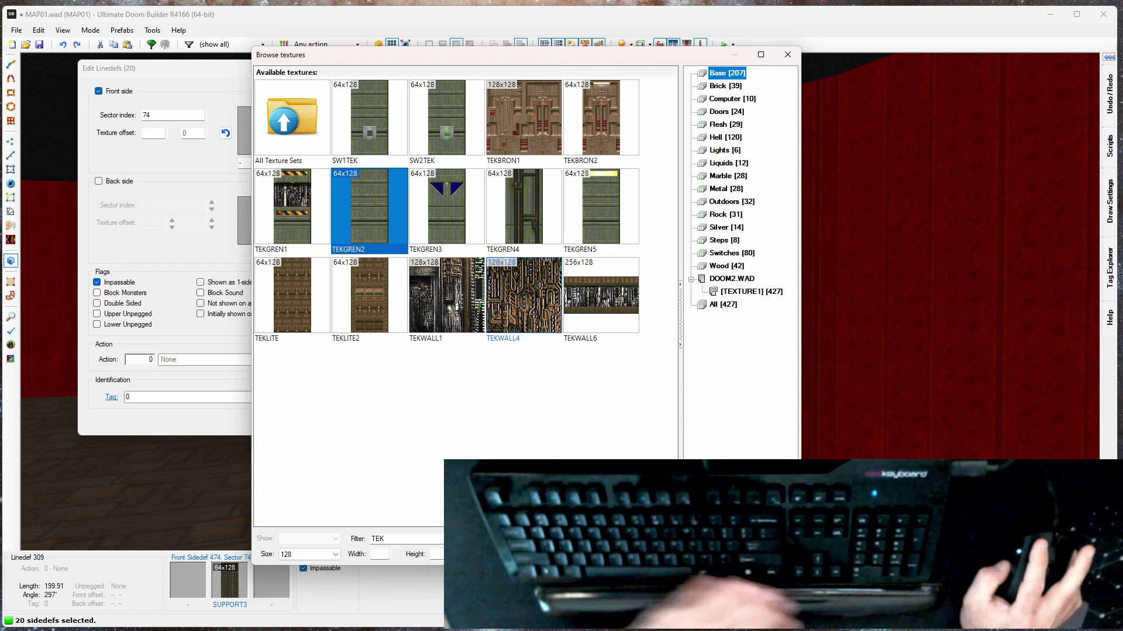
key("Return")
left_click(321, 425)
key("c")
Step: Align the textures around the circular room and paste TEKGREN2 onto both upper wall sections above the hallway opening
key("ctrl+a")
key("ctrl+c")
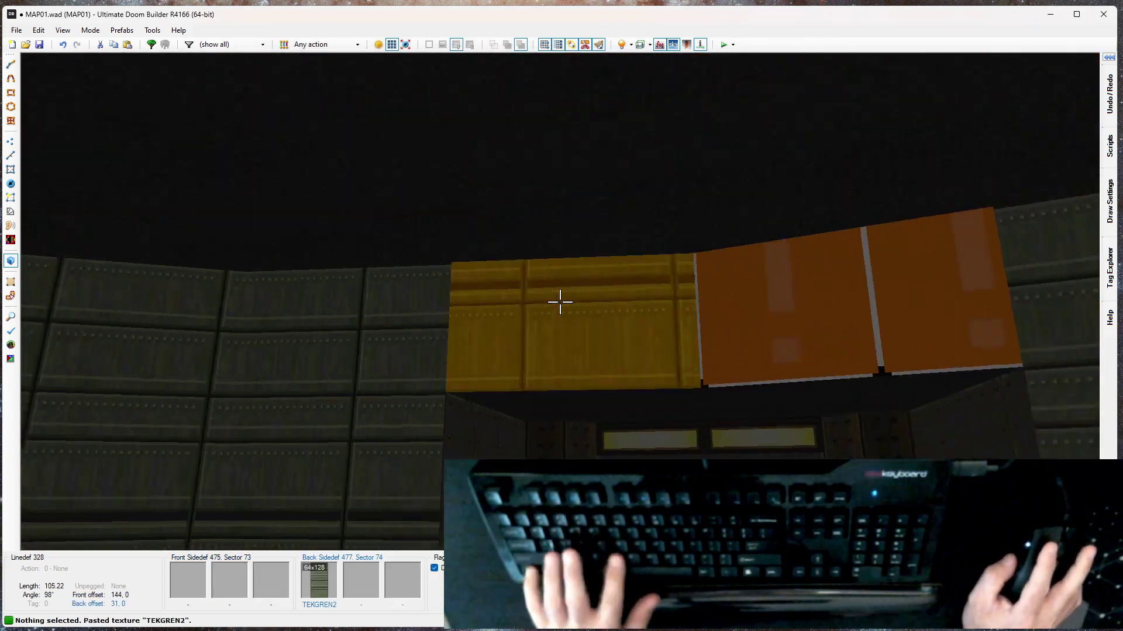
key("ctrl+v")
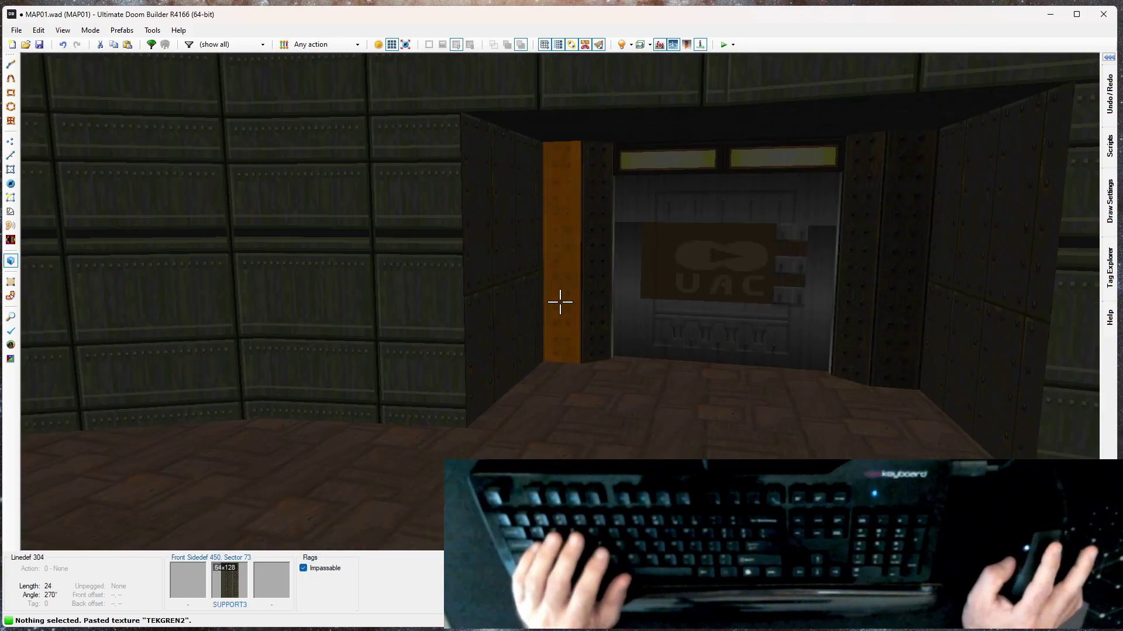
Step: Add vertices on the hallway walls and room edge beside both opening corners, moving the room-edge ones level with the corners to form narrow trim segments
key("e")
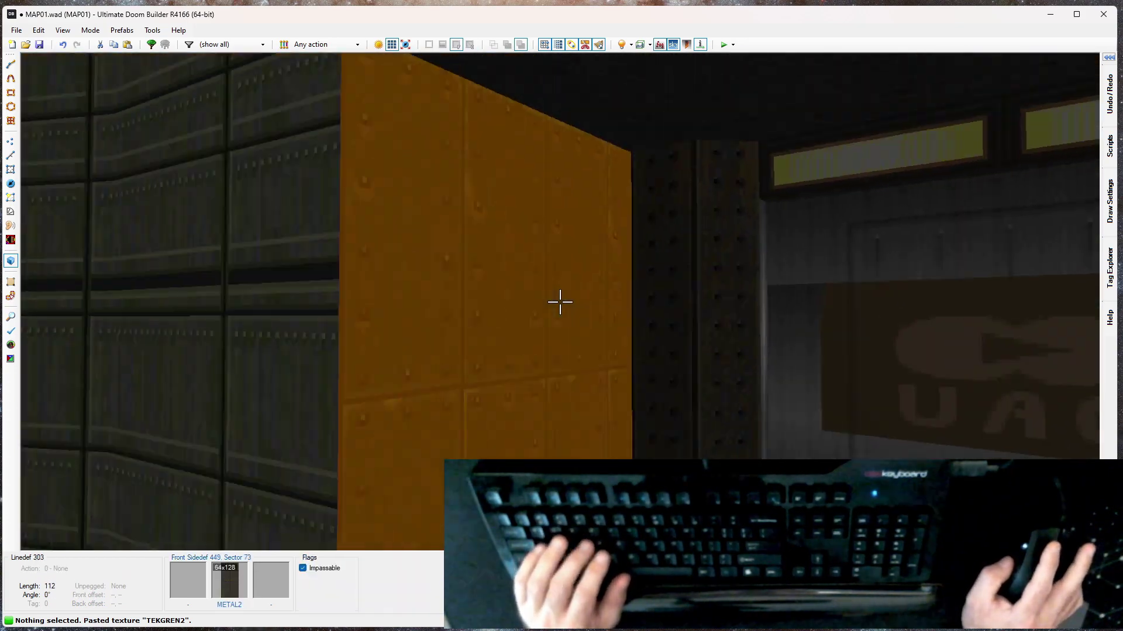
key("d")
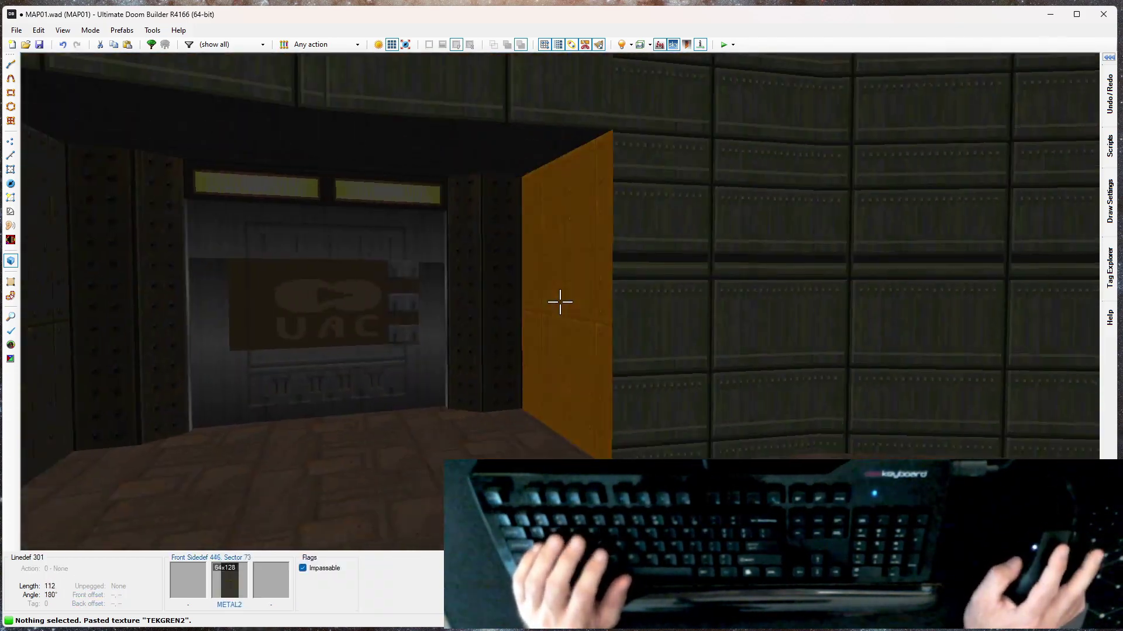
key("q")
scroll(457, 367, "up", 10)
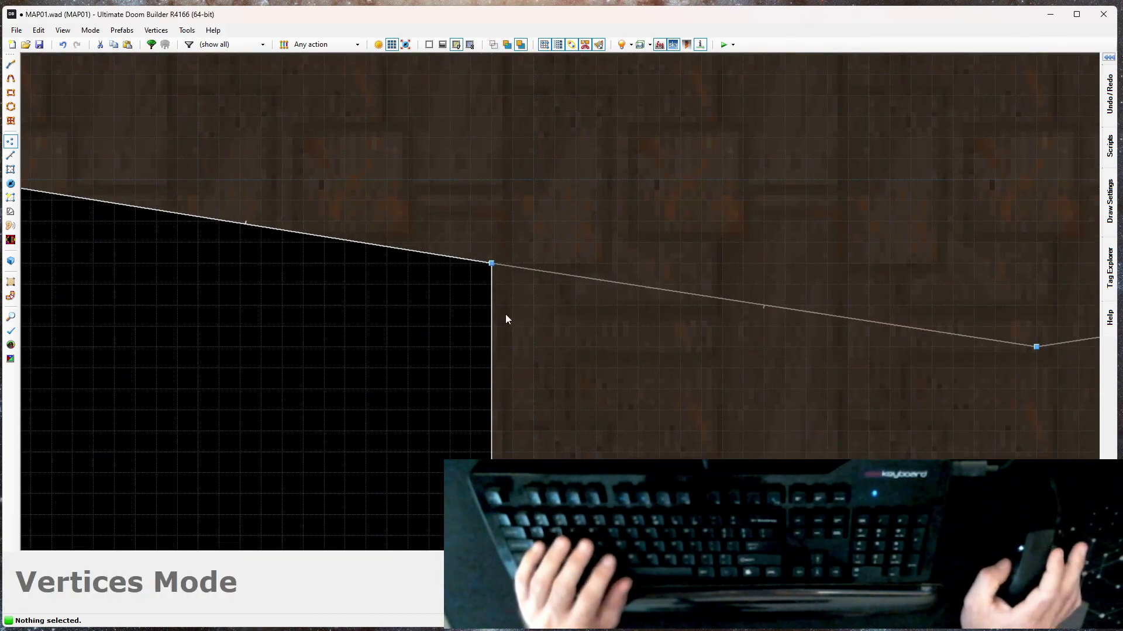
right_click(492, 386)
right_click(398, 242)
key("Escape")
mouse_move(388, 248)
right_mouse_down()
mouse_move(345, 265)
mouse_move(365, 261)
right_mouse_up()
key("space")
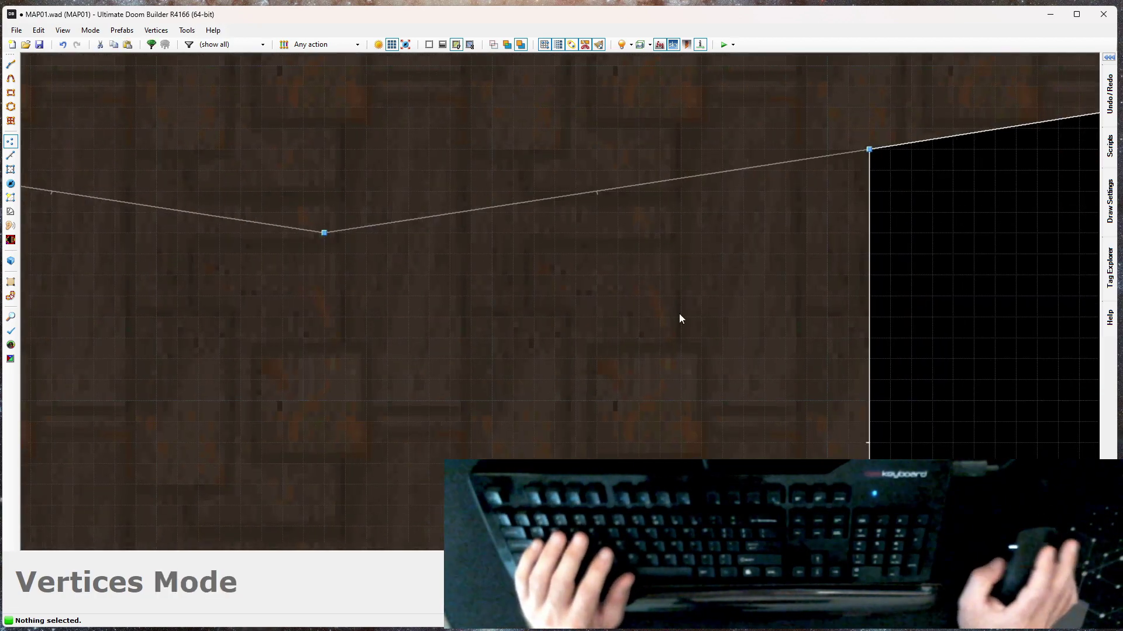
right_click_drag(868, 303, 869, 284)
key("space")
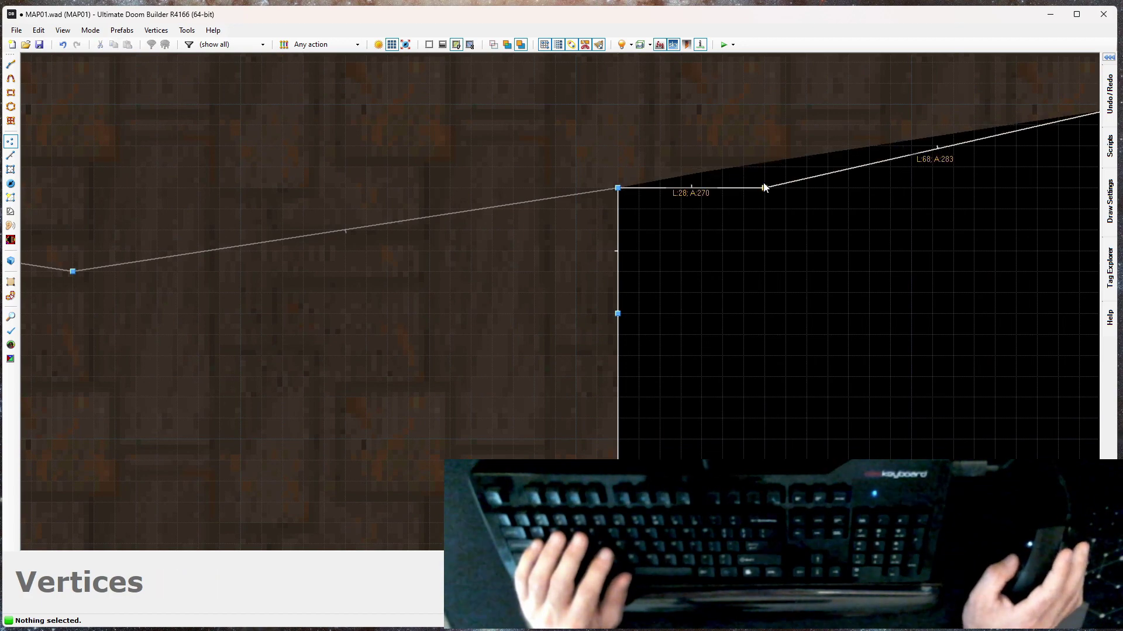
Step: Set the middle texture of the four narrow wall segments flanking the hallway opening to SUPPORT3 with a horizontal texture offset of 0
key("w")
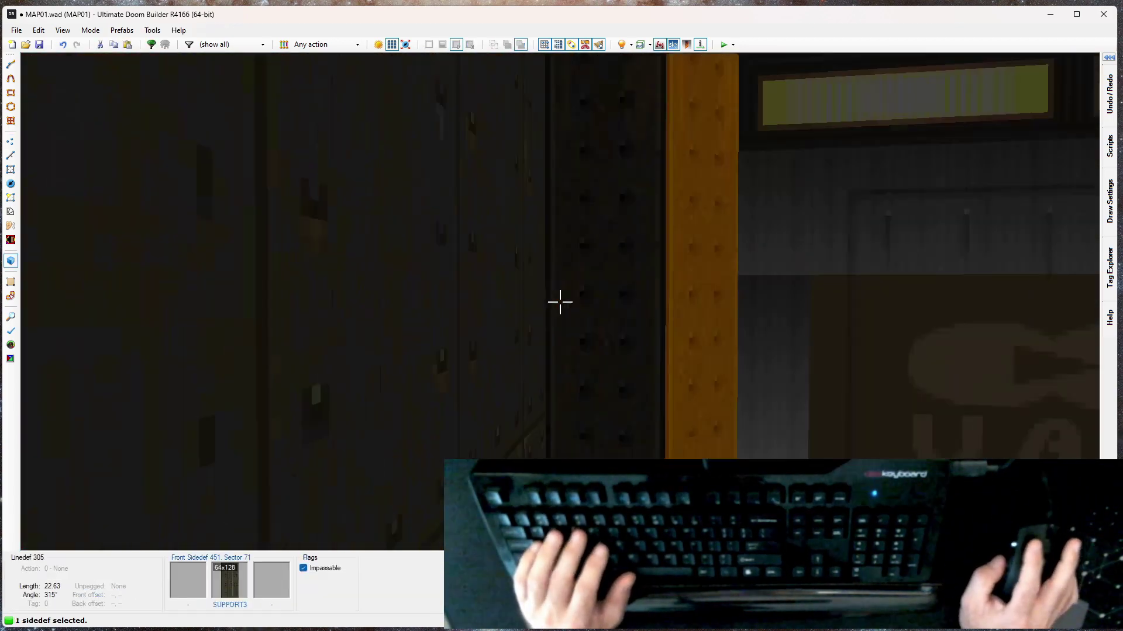
key("d")
left_click(559, 302)
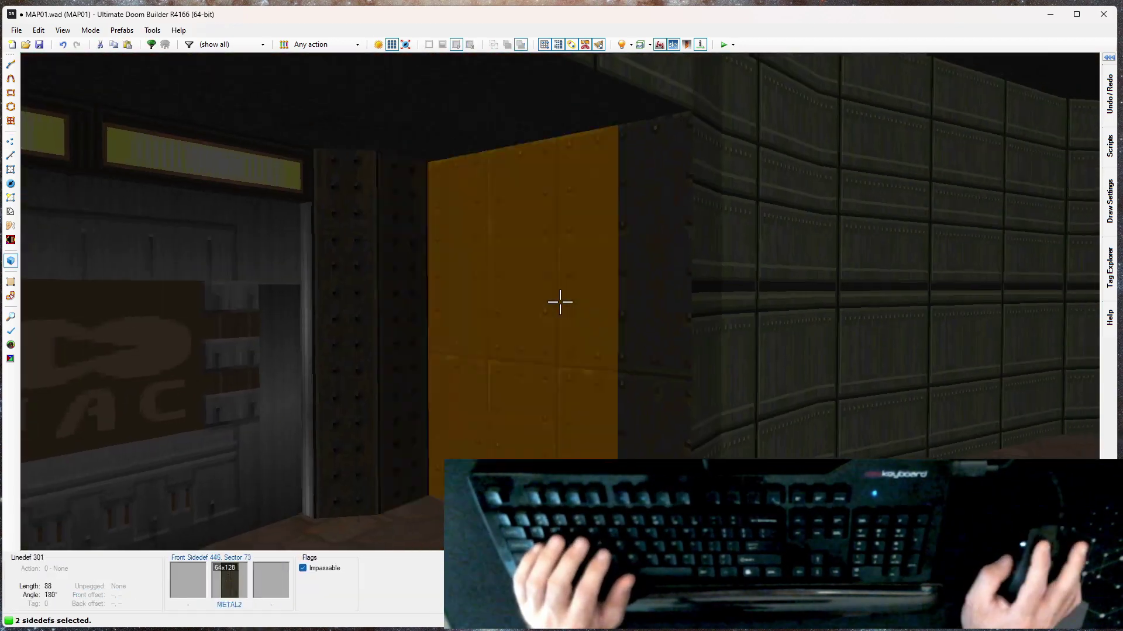
key("e")
left_click(560, 302)
left_click(561, 302)
right_click(560, 302)
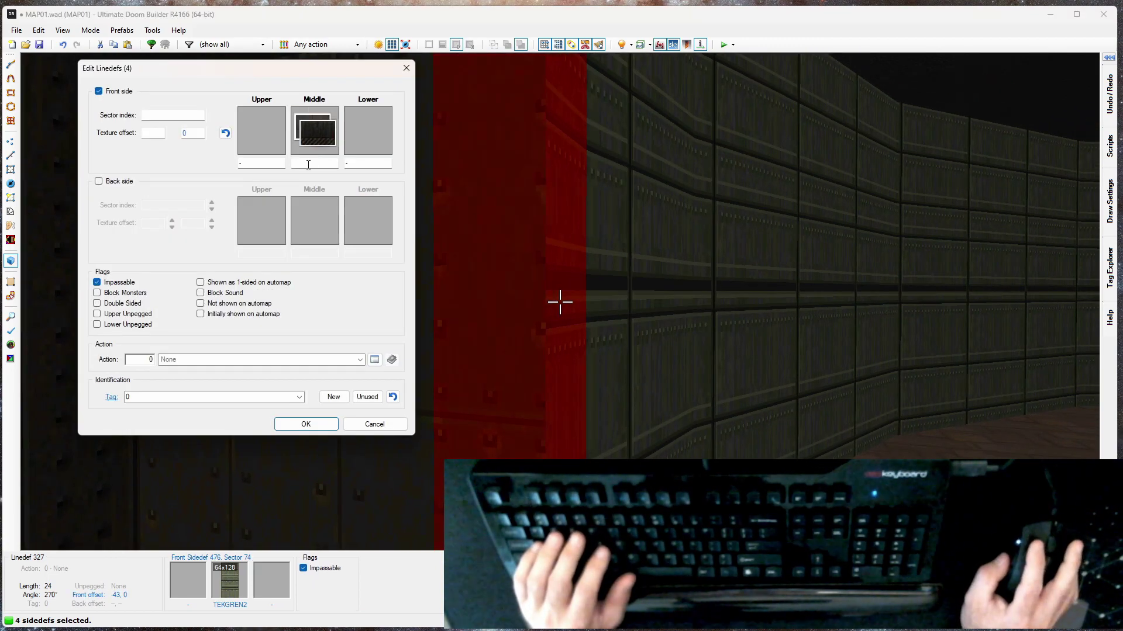
type("SUPPORT2")
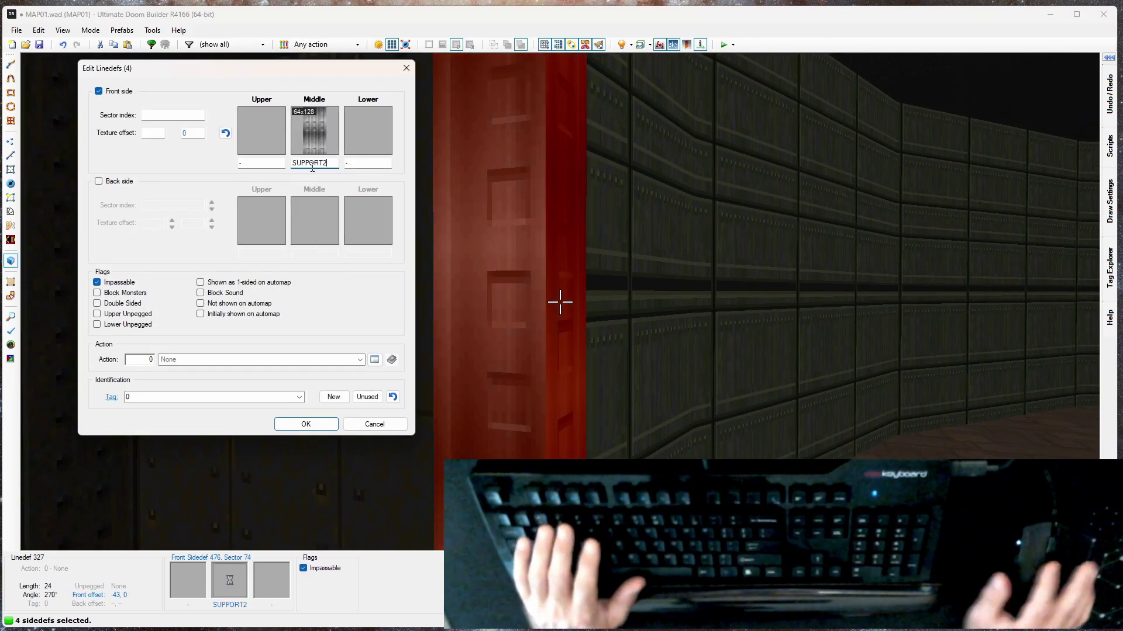
key("BackSpace")
type("3")
left_click(156, 132)
type("0")
left_click(306, 424)
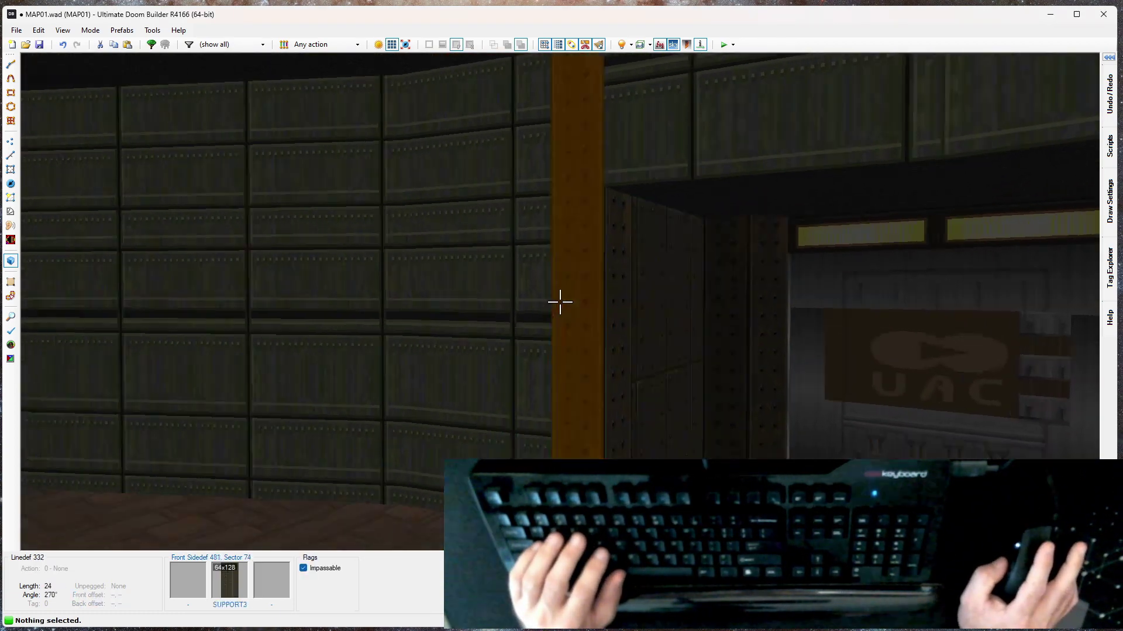
Step: Examine the trimmed hallway opening and the circular room's walls, floor and ceiling in 3D
key("w")
key("s")
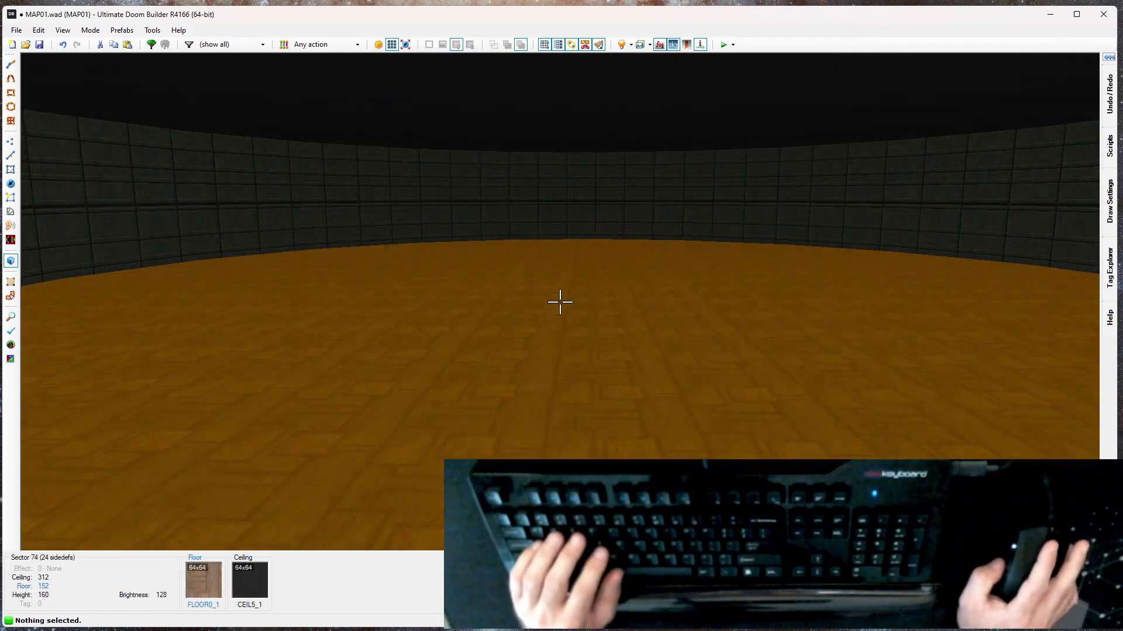
key("s")
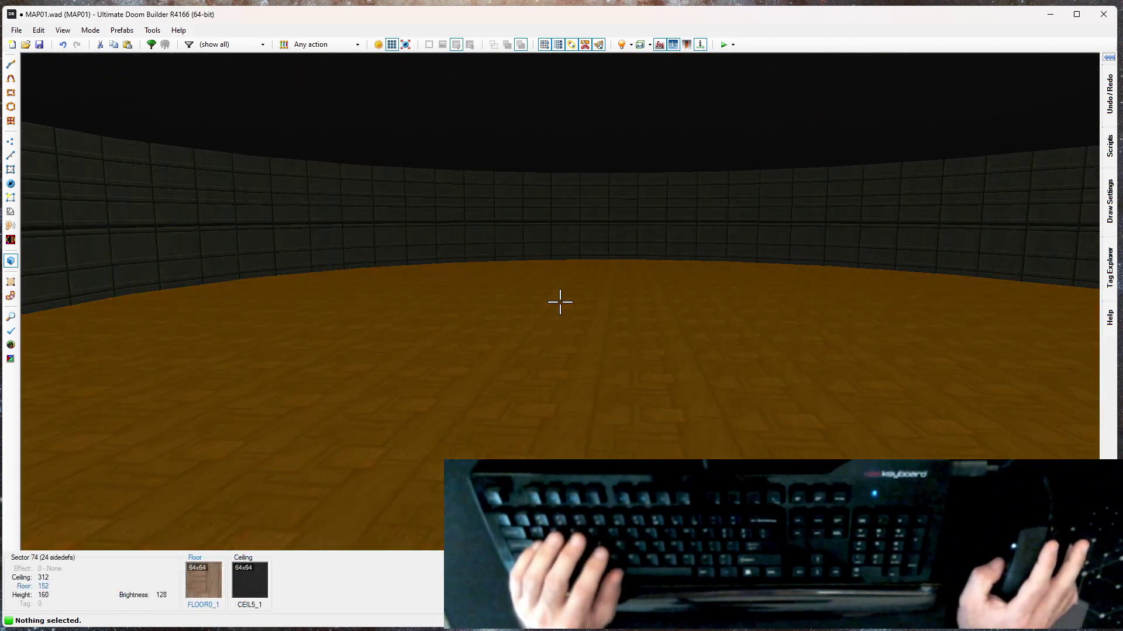
key("a")
key("w")
key("w")
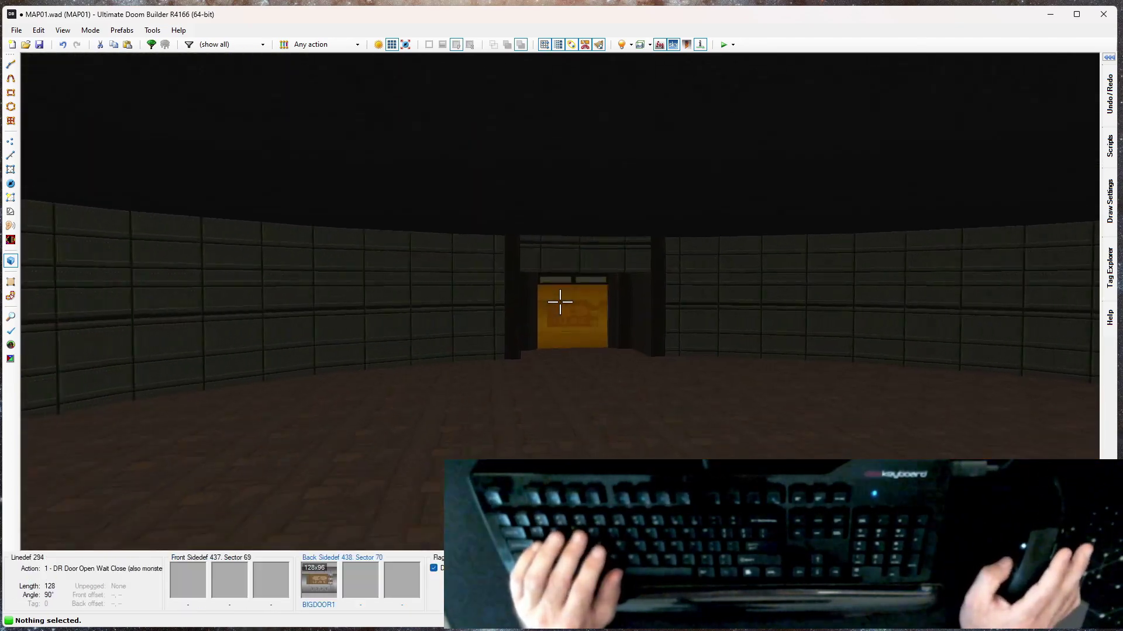
key("w")
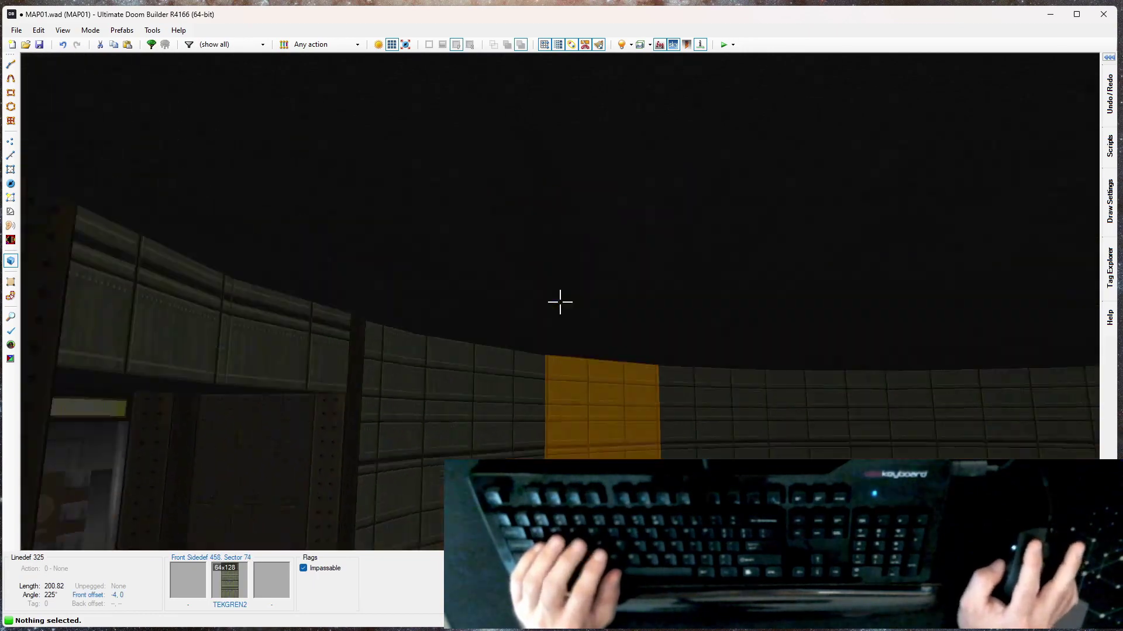
Step: Draw a smaller 20-sided circle inside the circular room with the ellipse drawing tool
key("q")
scroll(547, 300, "down", 6)
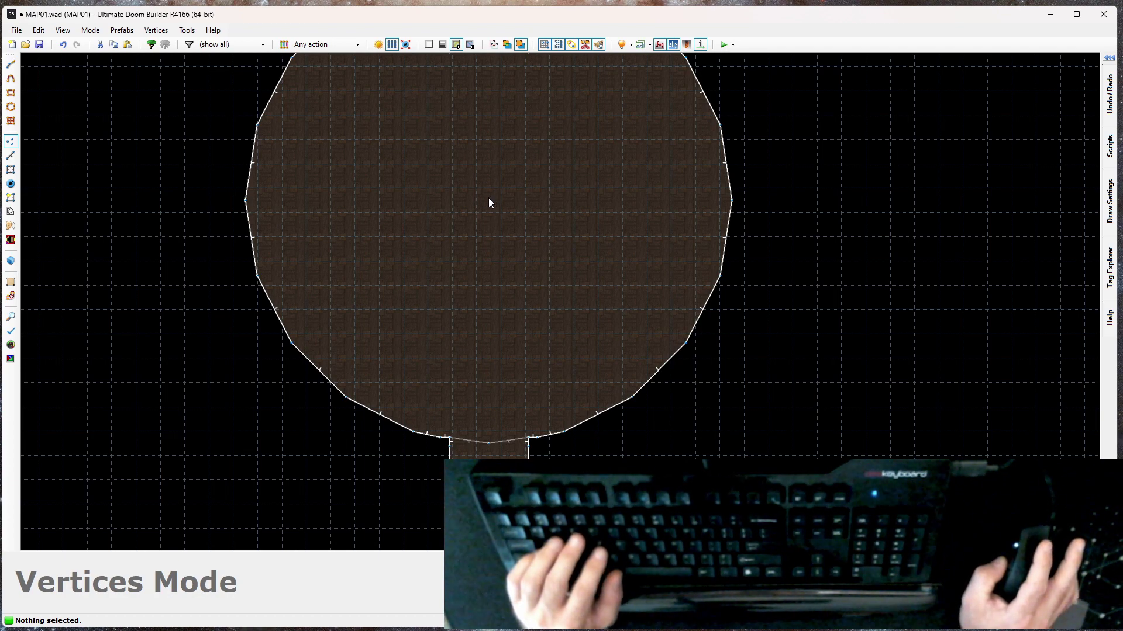
middle_click_drag(489, 198, 478, 231)
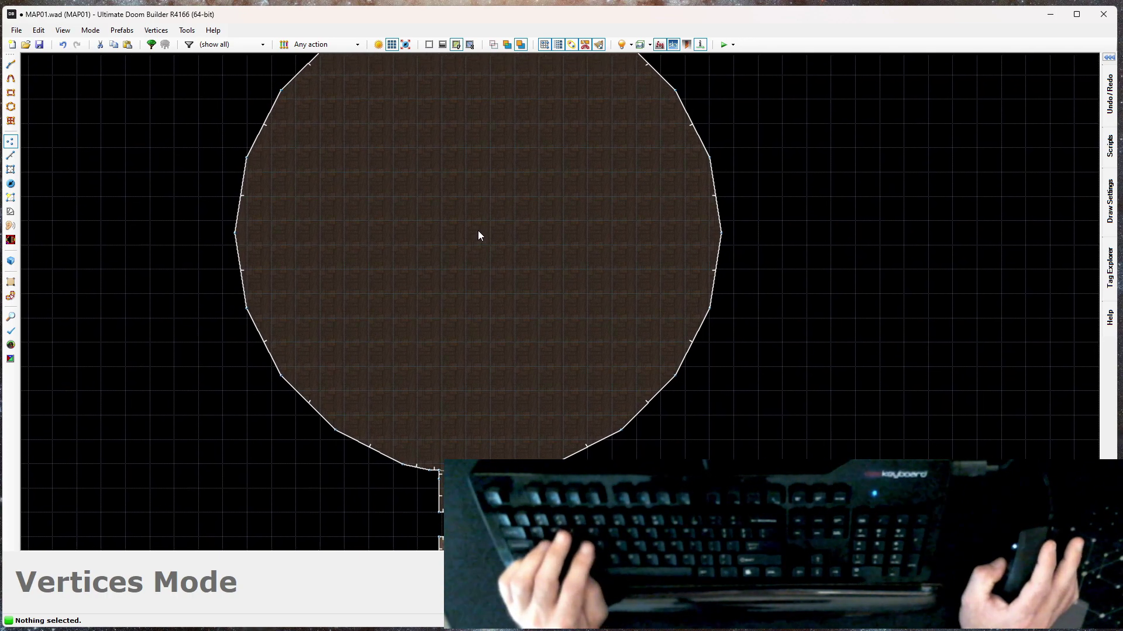
key("alt+shift+d")
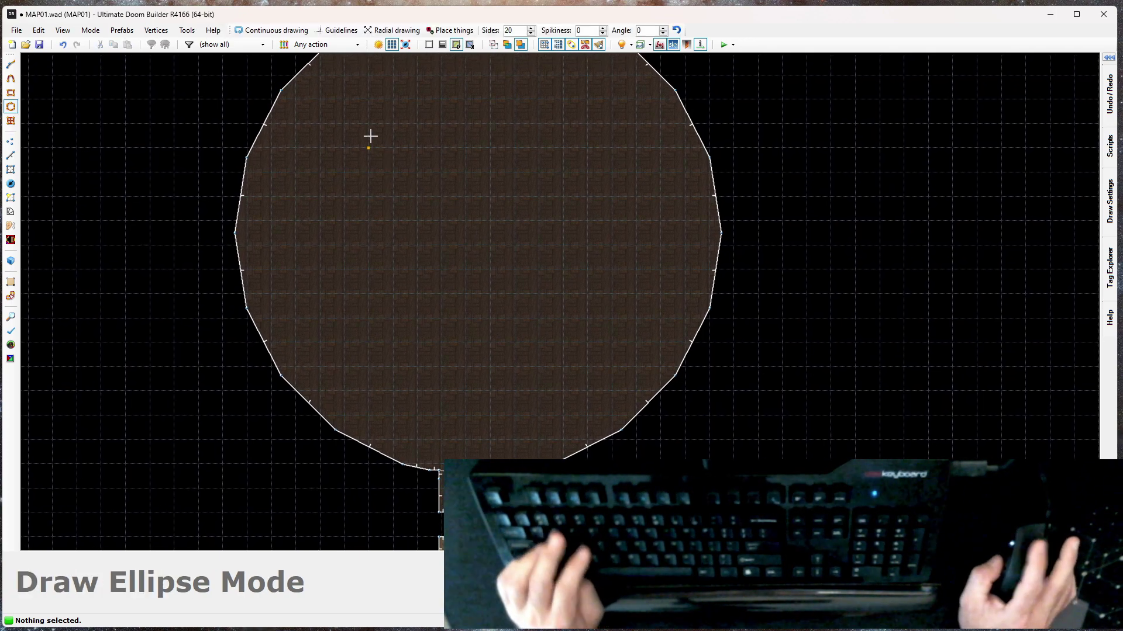
left_click_drag(398, 153, 568, 323)
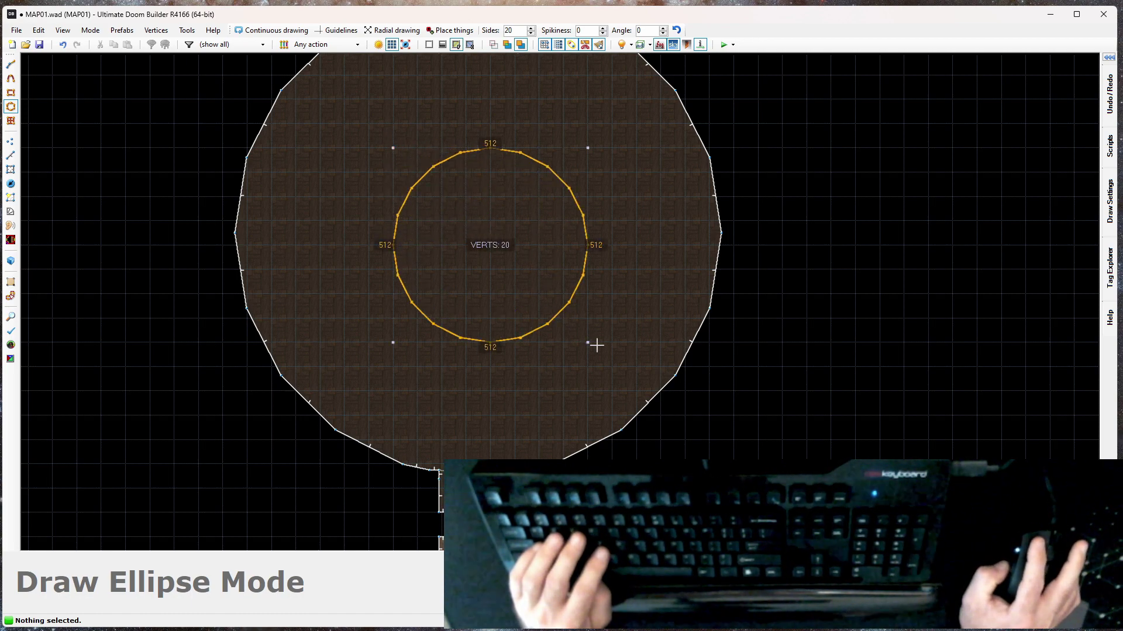
left_click_drag(612, 362, 612, 362)
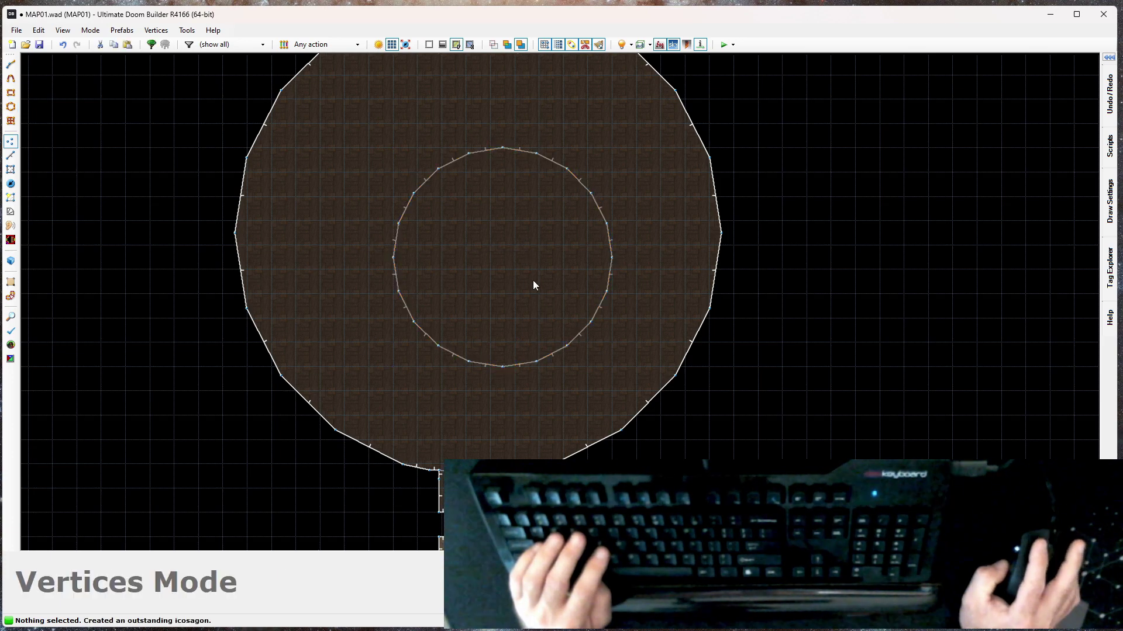
Step: Centre the smaller circle within the circular room and delete its sector to leave a void in the middle
key("s")
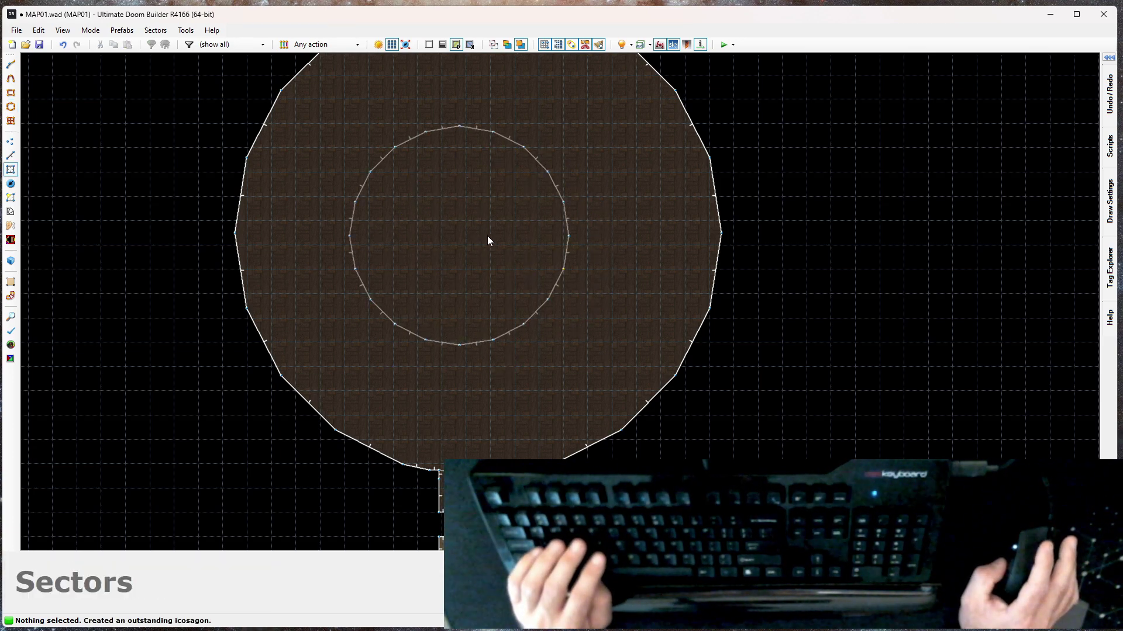
scroll(491, 258, "up", 3)
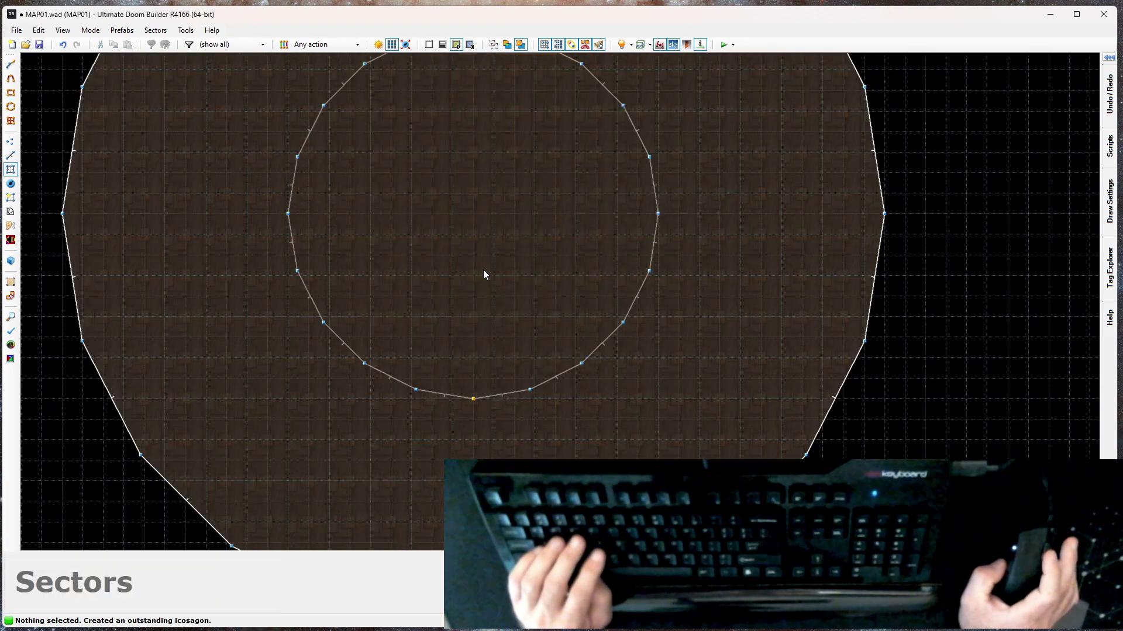
scroll(472, 257, "down", 3)
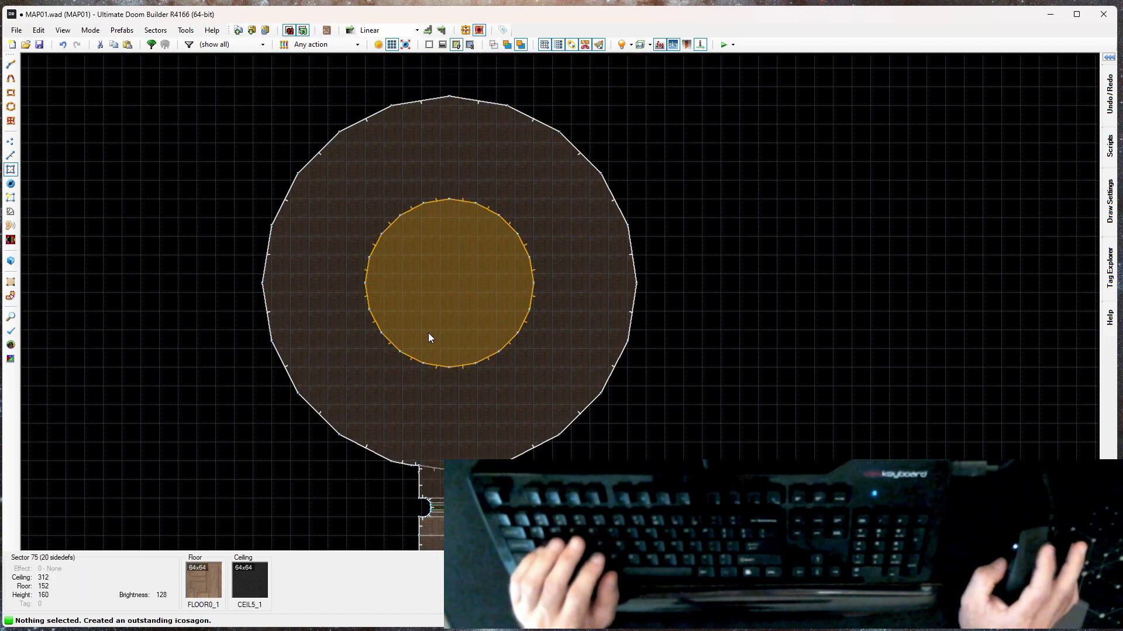
scroll(428, 335, "up", 2)
key("Delete")
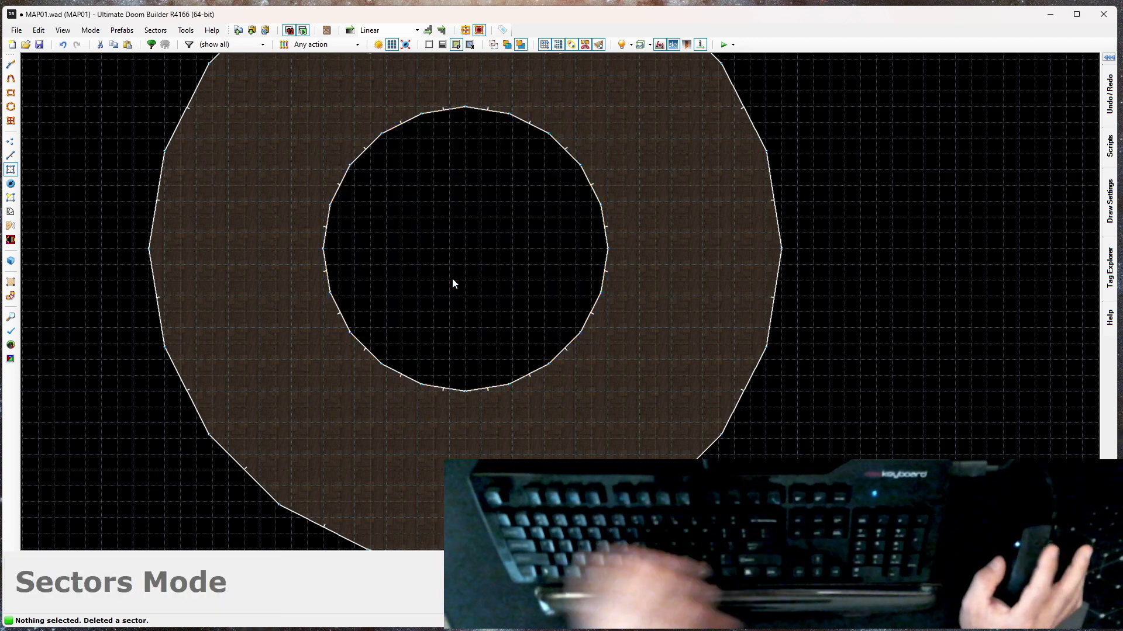
Step: Copy the TEKGREN2 texture from the outer wall and paste it onto all untextured walls around the central void
key("q")
key("s")
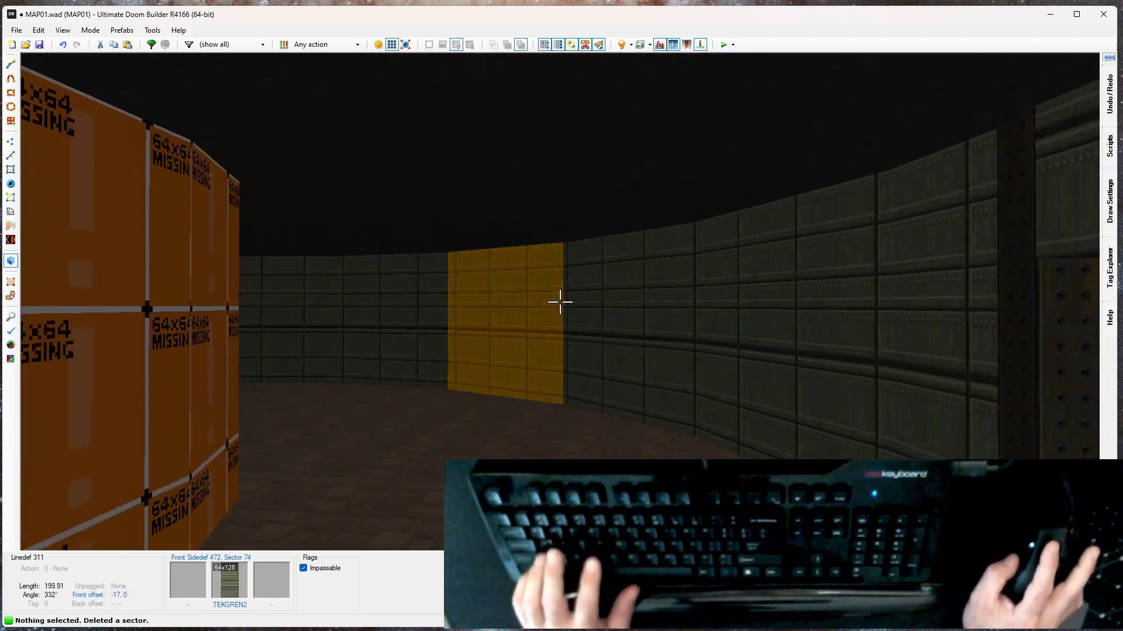
key("ctrl+c")
left_click(560, 301, "shift")
key("ctrl+v")
key("c")
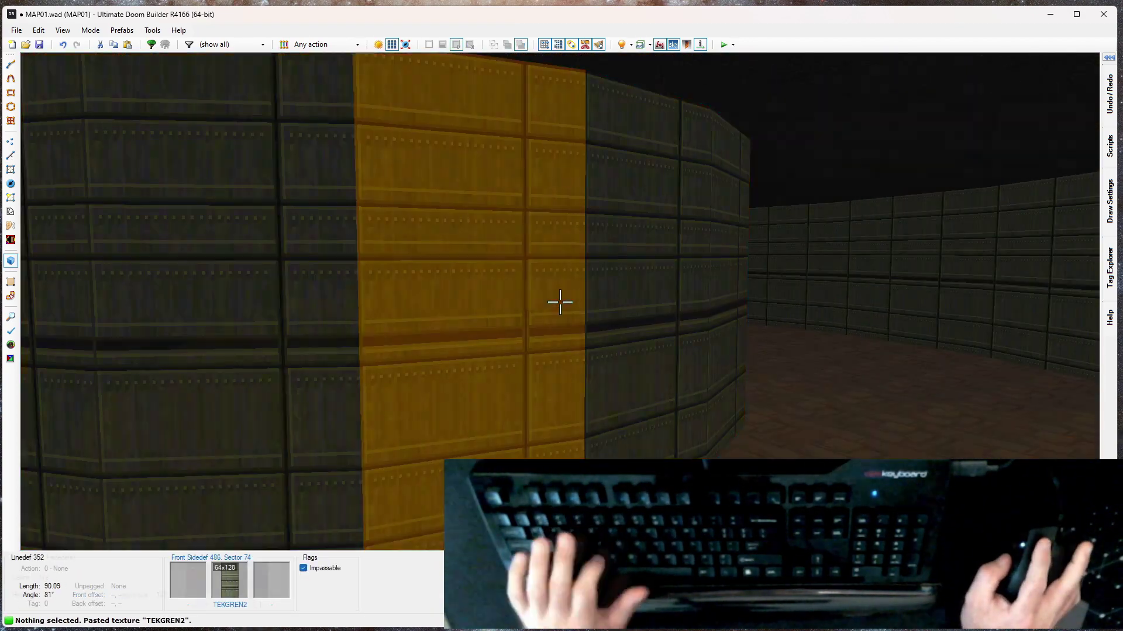
key("e")
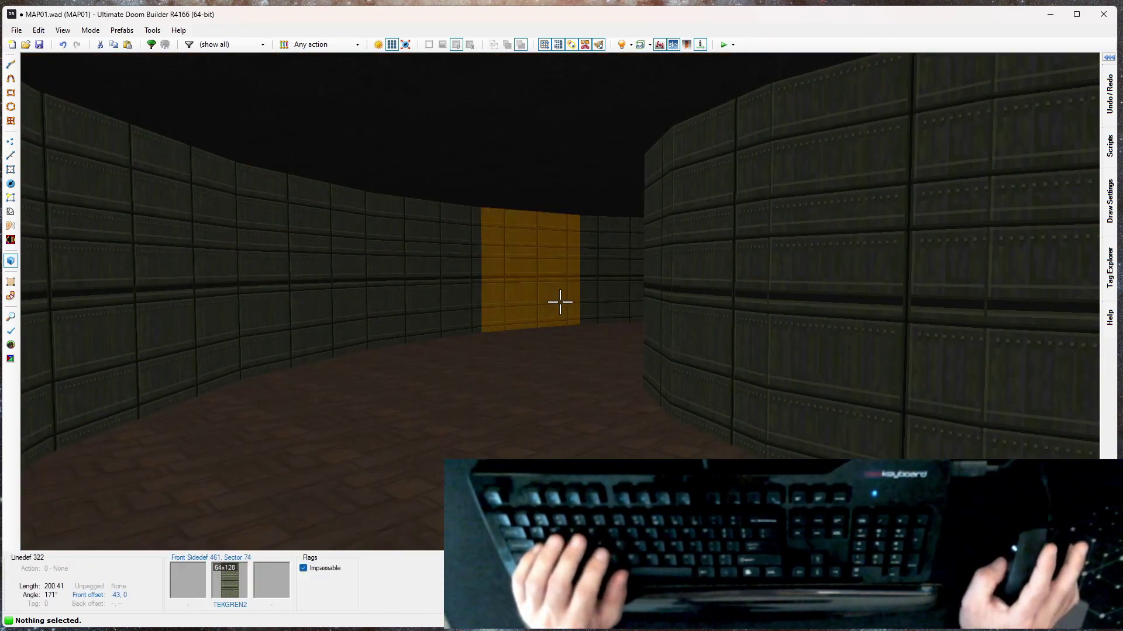
Step: Draw a 20-sided circle 960 units across, centred between the ring room's outer wall and the central void
key("q")
scroll(541, 293, "down", 3)
scroll(524, 190, "up", 3)
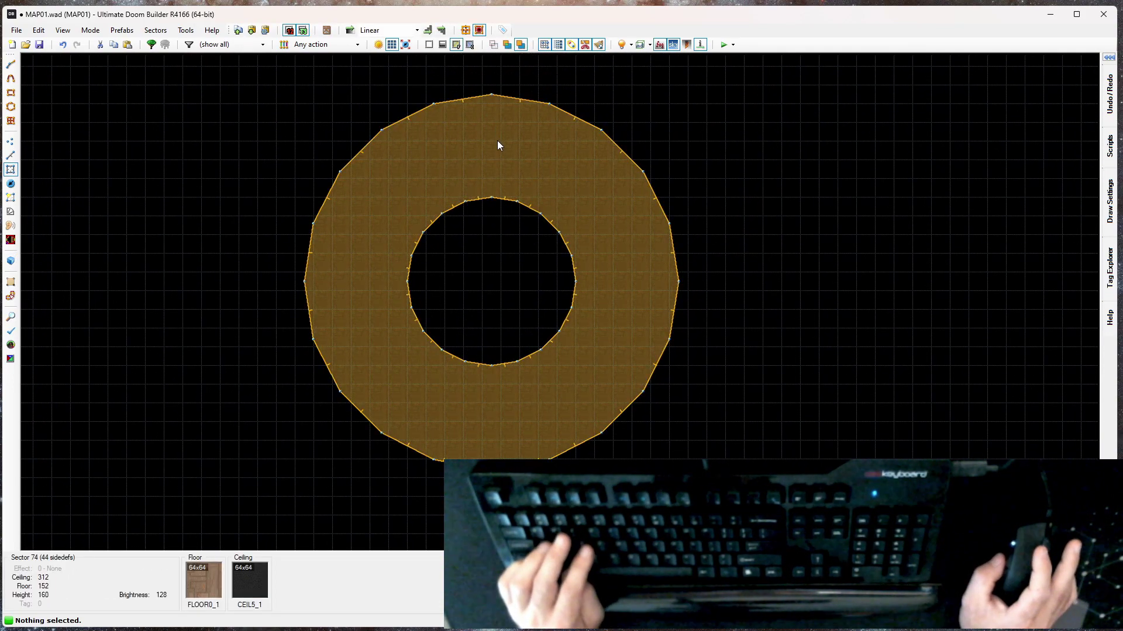
key("alt+shift+d")
left_click(347, 140)
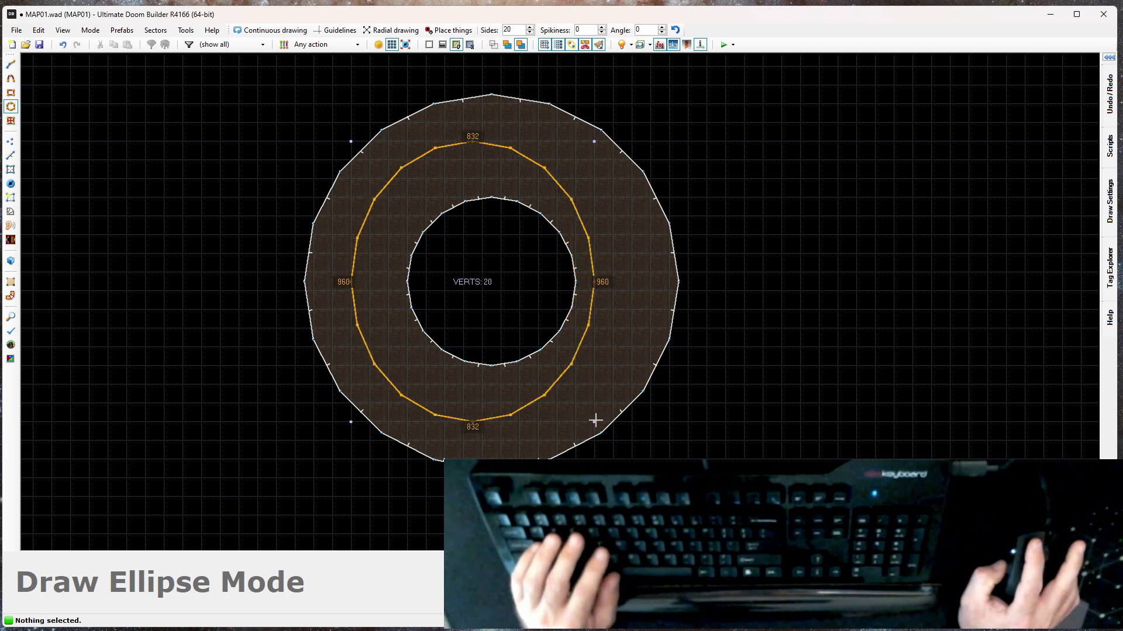
left_click(633, 419)
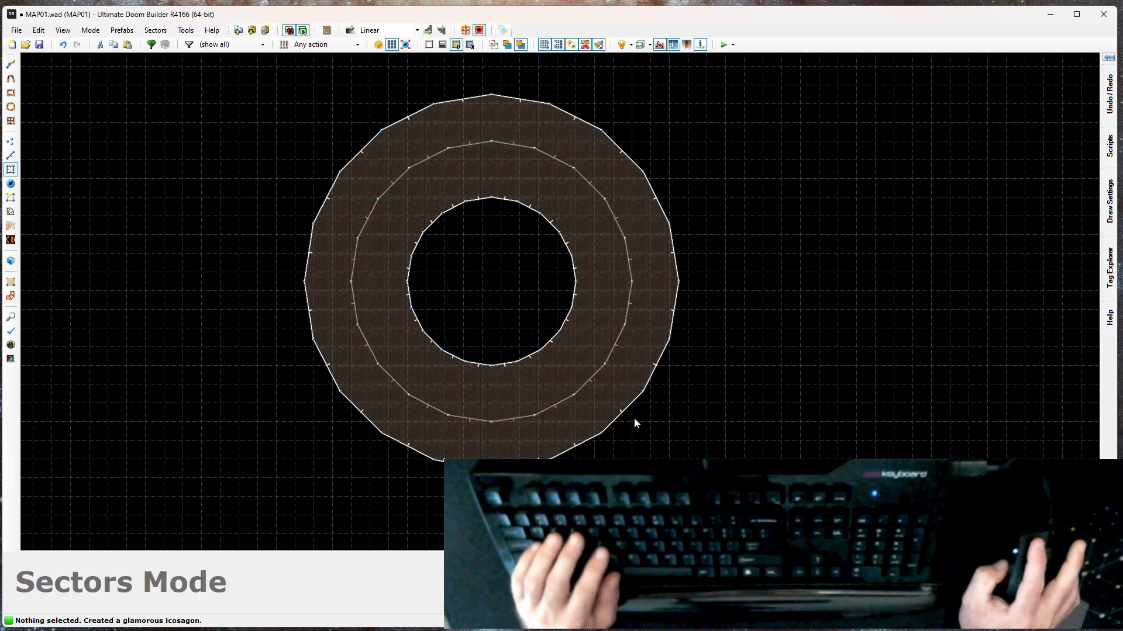
Step: Draw a 20-sided circle about 704 units across around the central void, inside the existing middle ring circle
scroll(508, 319, "up", 2)
key("e")
left_click(352, 136)
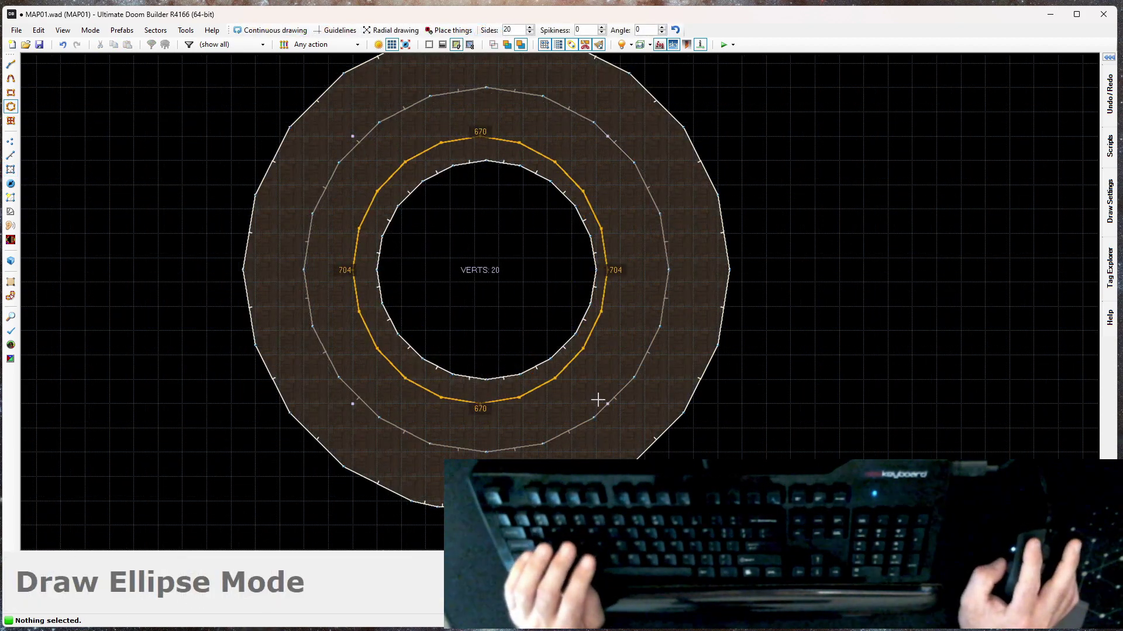
left_click(628, 410)
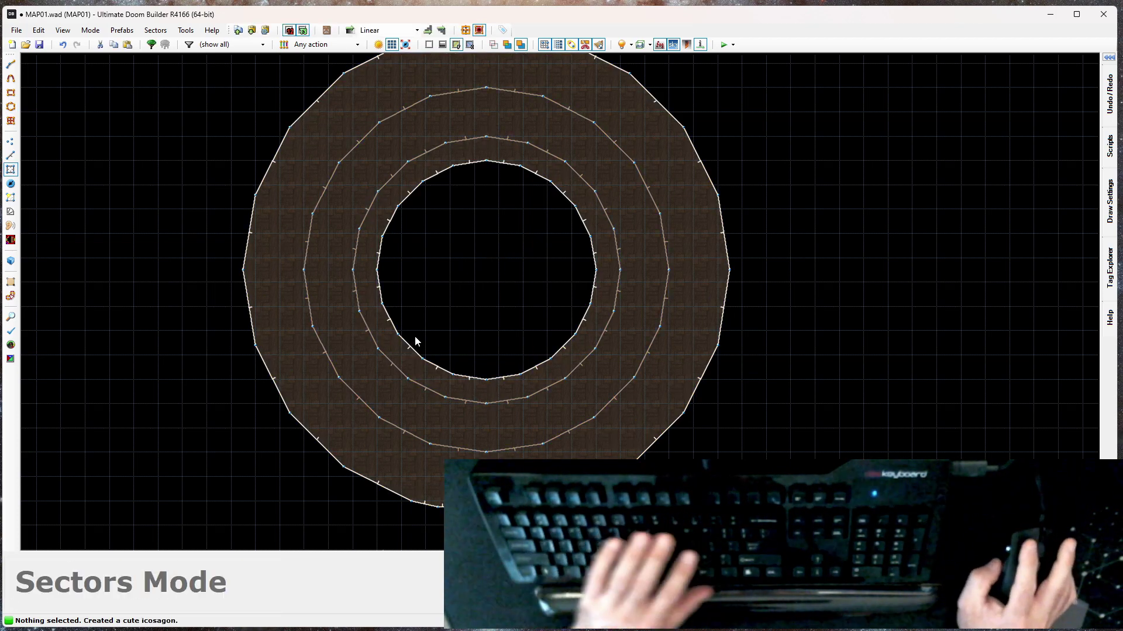
Step: Flip all 20 linedefs of the 960-unit circle and clear the selection
key("l")
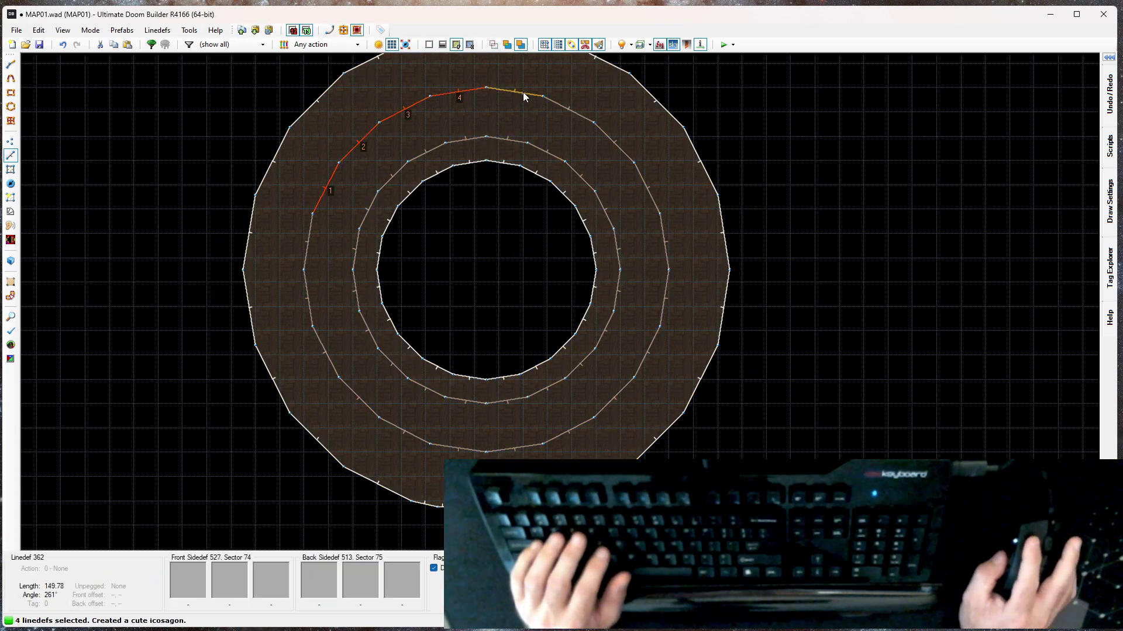
left_click(662, 238)
left_click(666, 303)
left_click(652, 343)
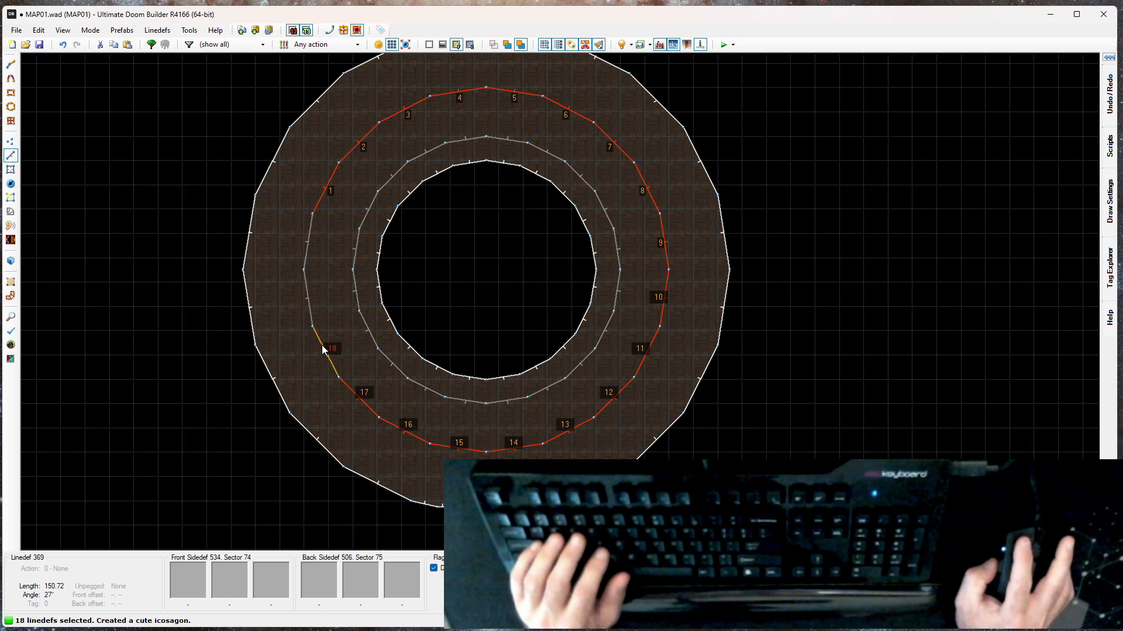
key("f")
key("c")
Step: Give the middle ring sector an F_SKY1 ceiling with brightness 192 and raise that ceiling to 336
key("w")
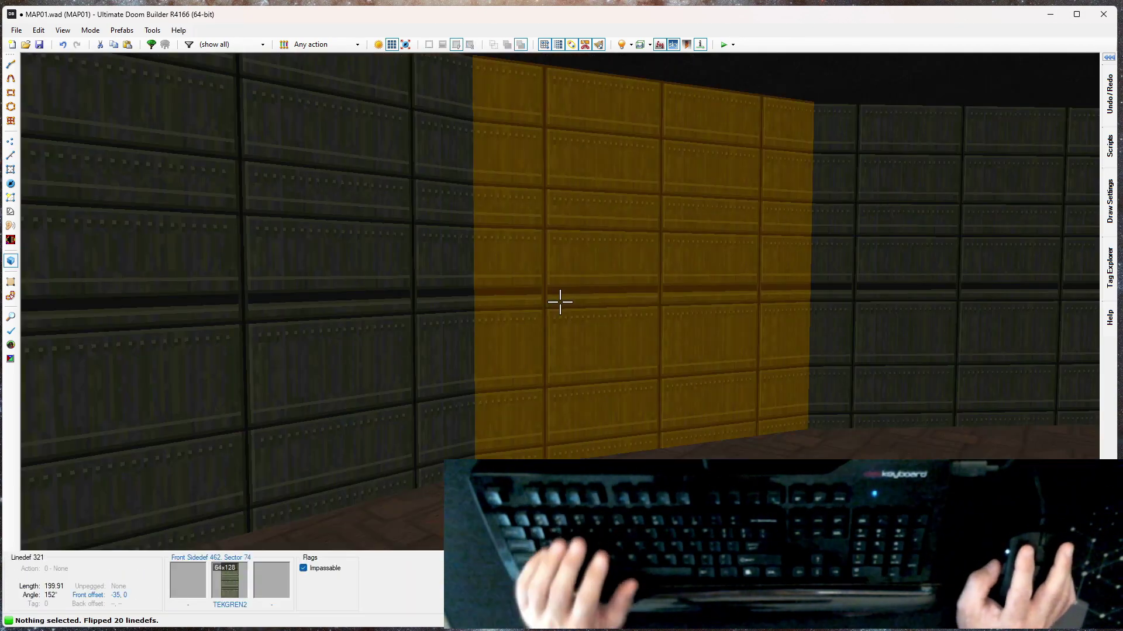
key("e")
key("e")
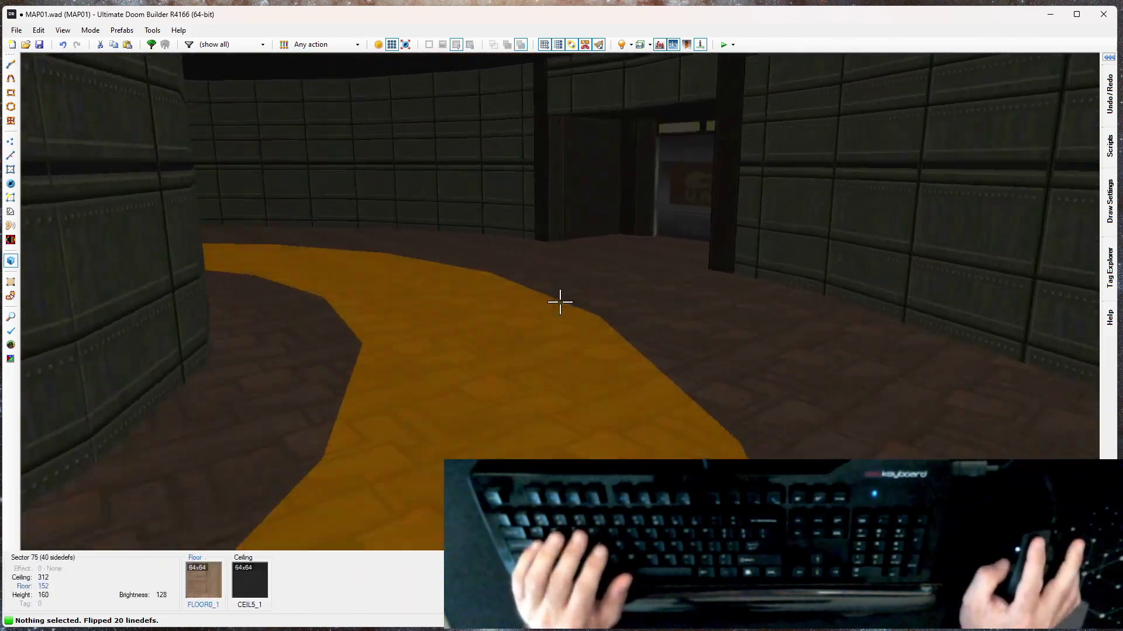
key("e")
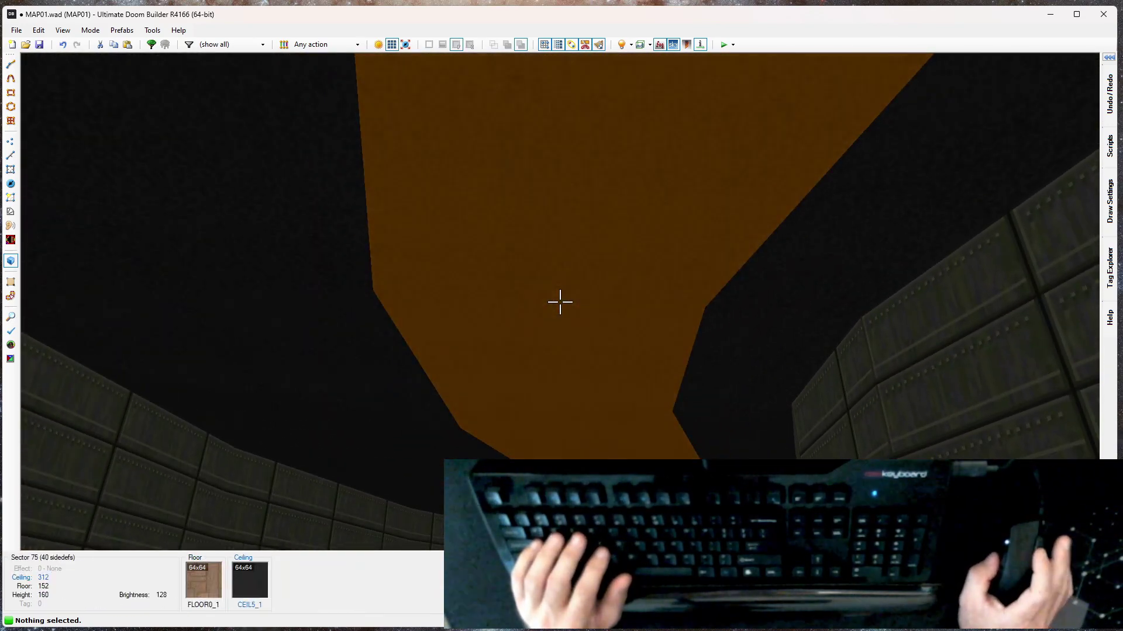
right_click(560, 302)
type("F_SKY1")
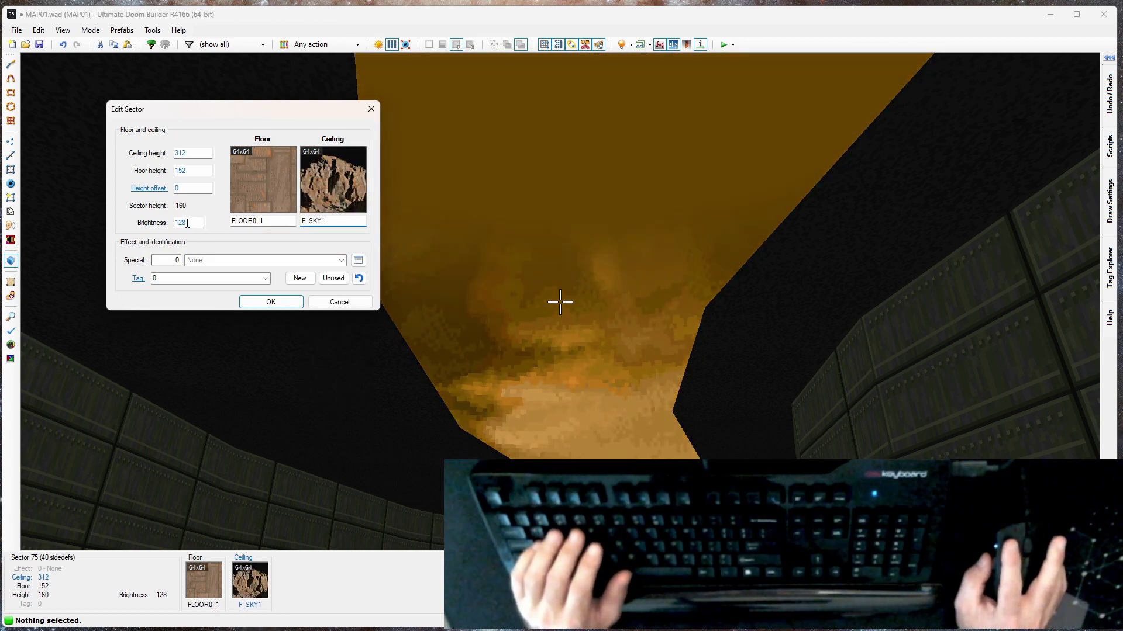
type("192")
key("Return")
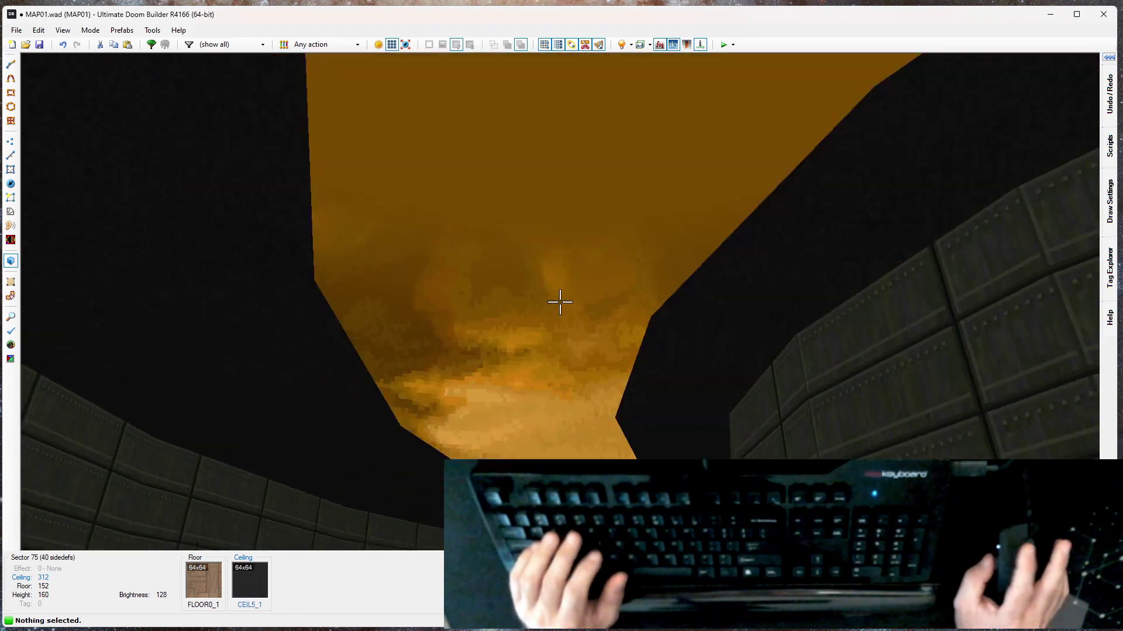
scroll(560, 302, "up", 2)
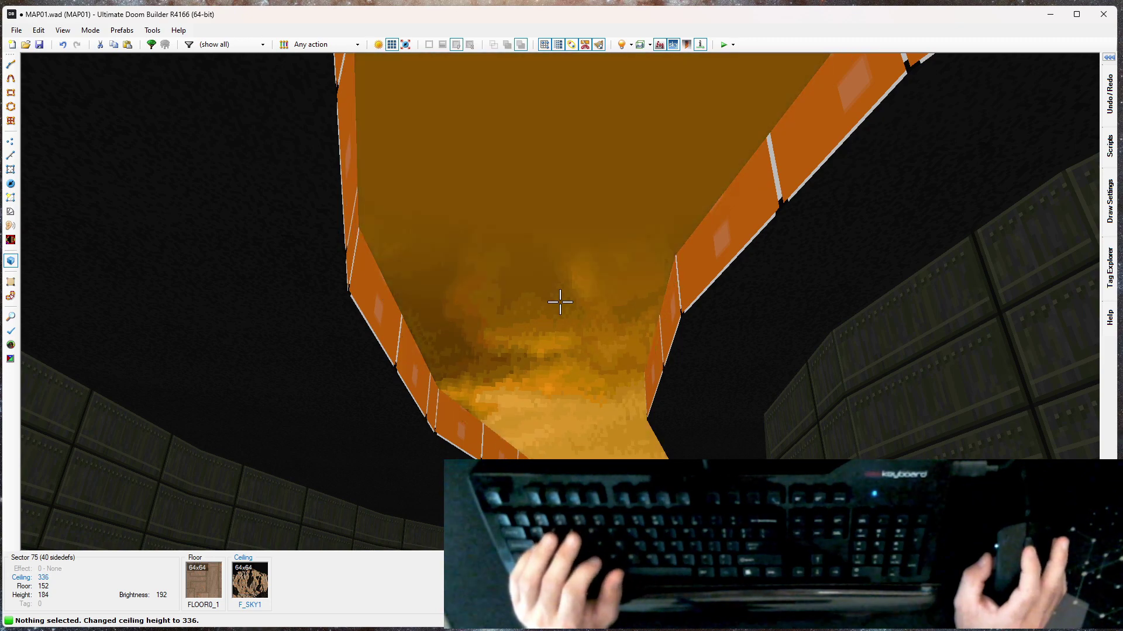
Step: Set the brightness of the inner and outer ring sectors on either side of the skylight ring to 144
key("w")
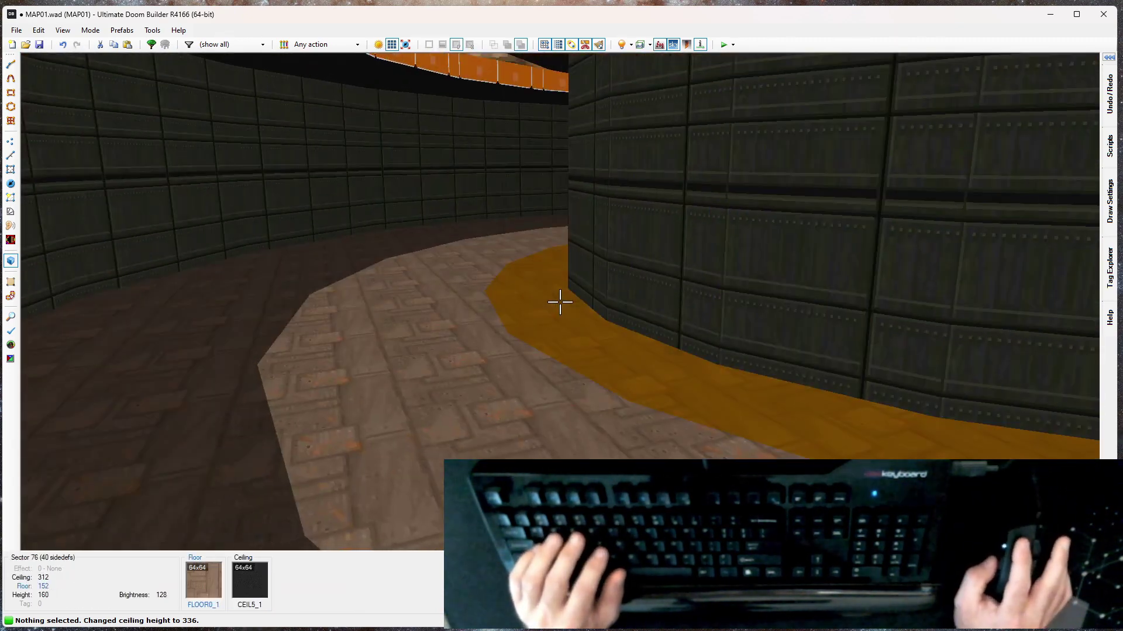
left_click(560, 302)
left_click(560, 302)
right_click(560, 302)
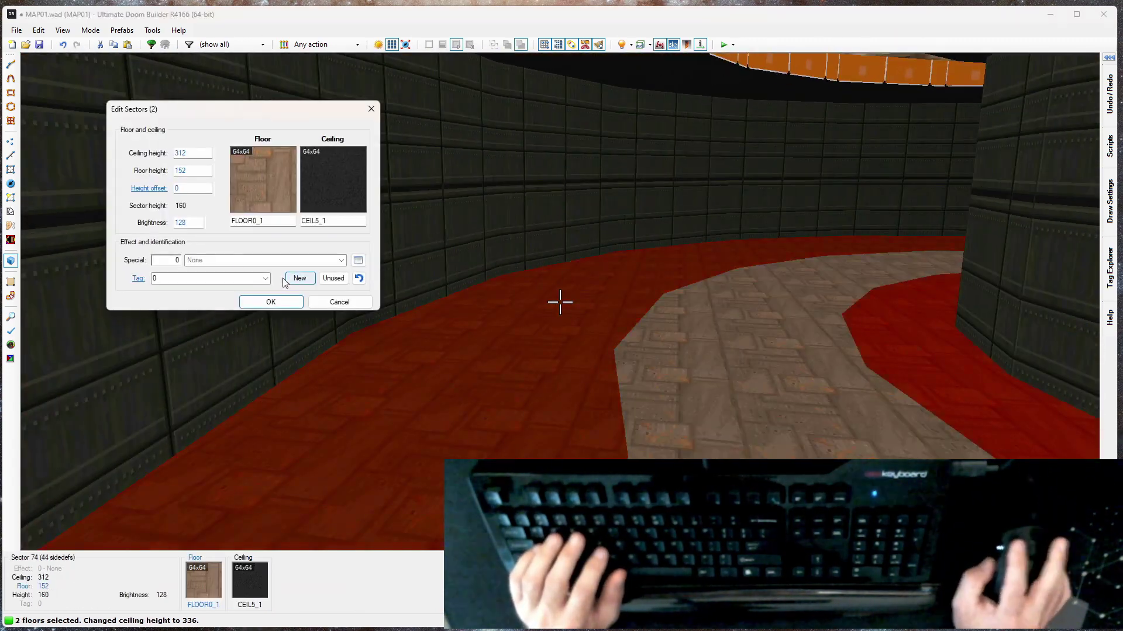
left_click(210, 220)
left_click(210, 220)
left_click(211, 227)
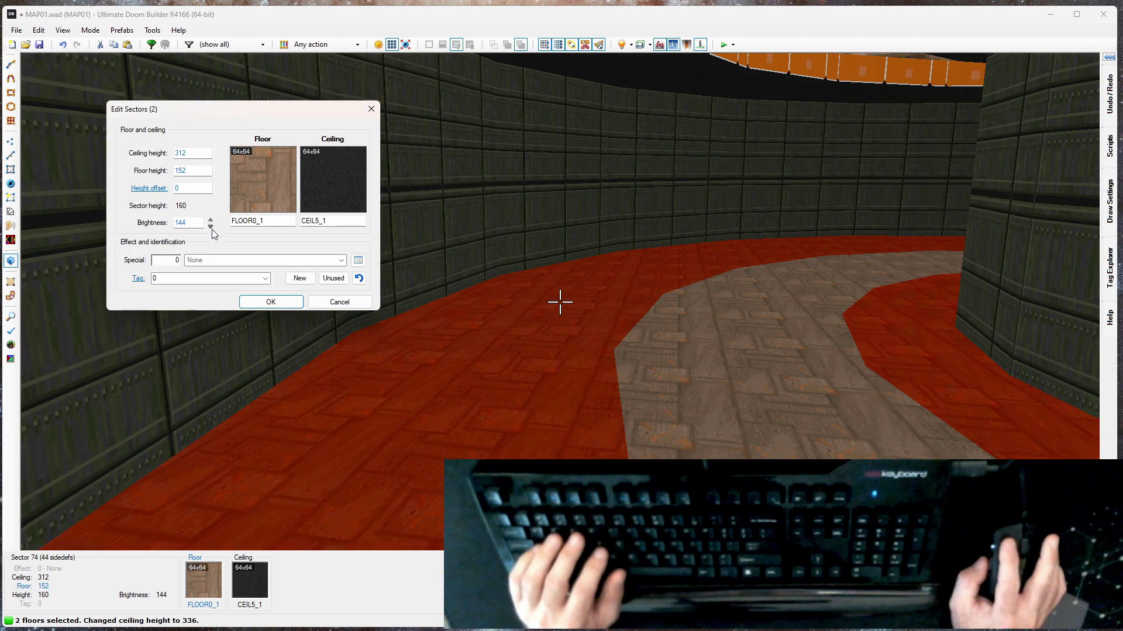
left_click(255, 302)
Step: Adjust the sky ceiling height of the middle ring sector to 344
key("w")
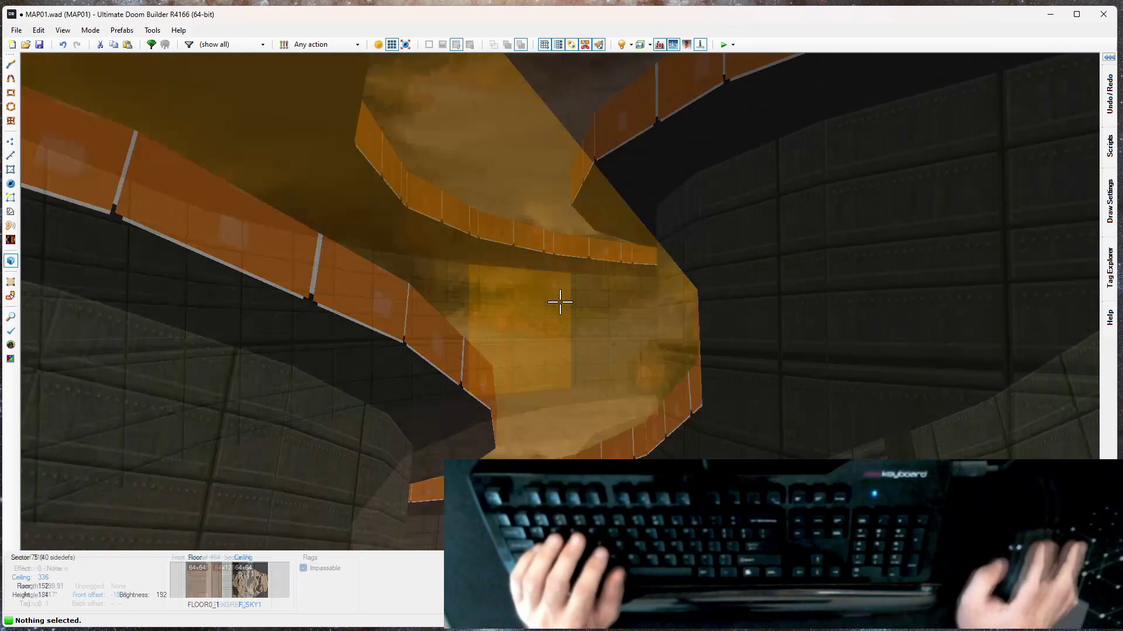
left_click(560, 302)
scroll(560, 302, "up", 3)
scroll(560, 302, "up", 3)
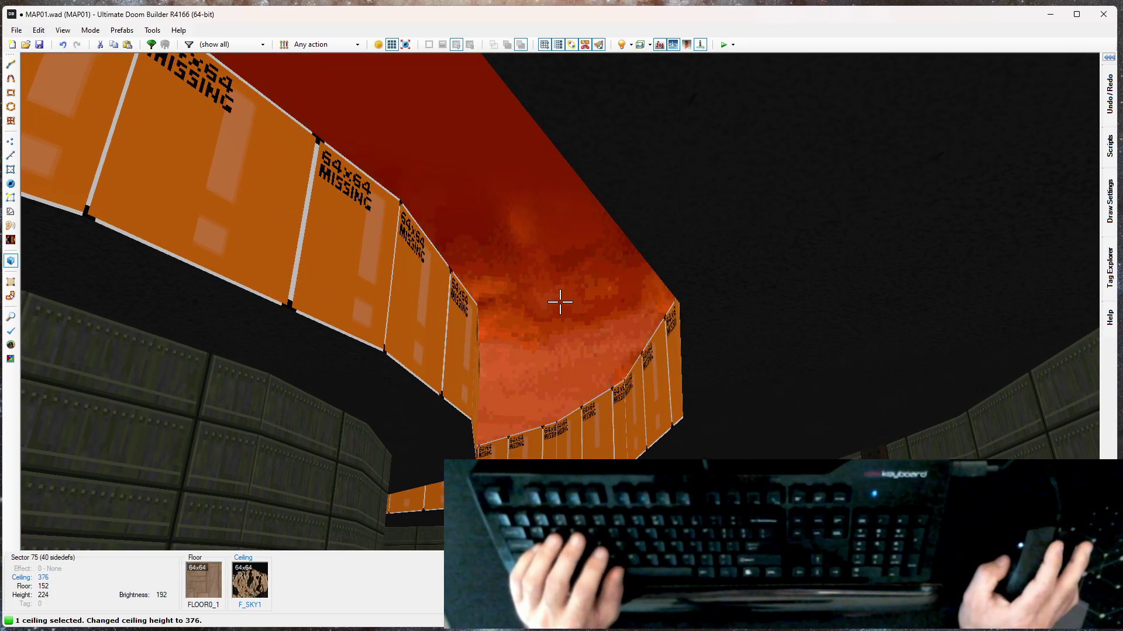
scroll(560, 302, "down", 3)
scroll(560, 303, "down", 10)
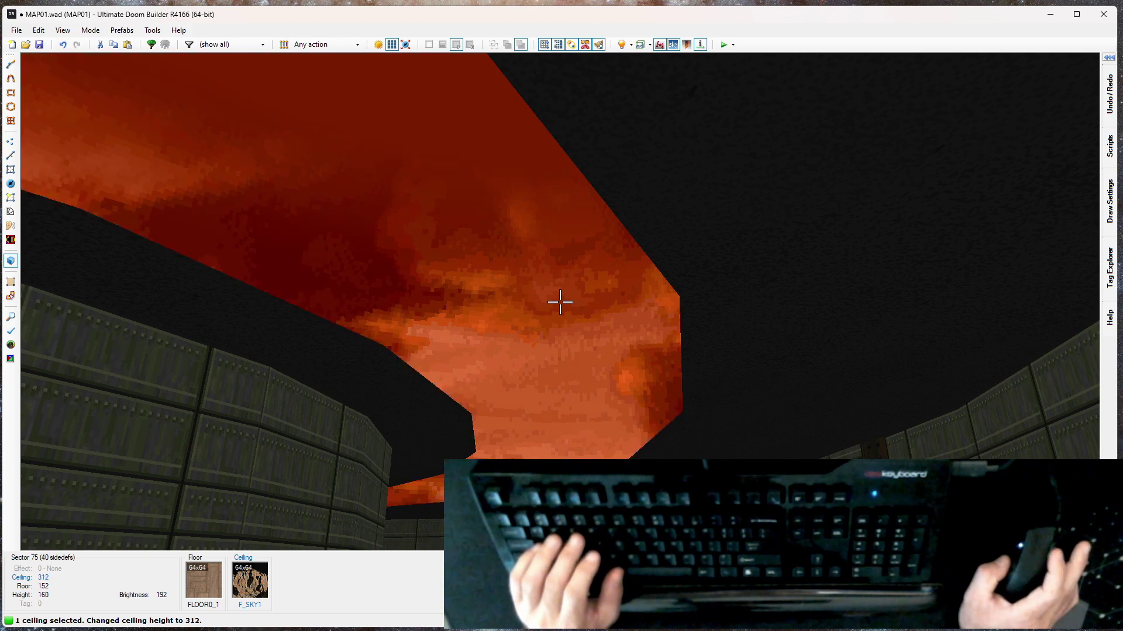
scroll(560, 303, "up", 9)
scroll(559, 302, "up", 1)
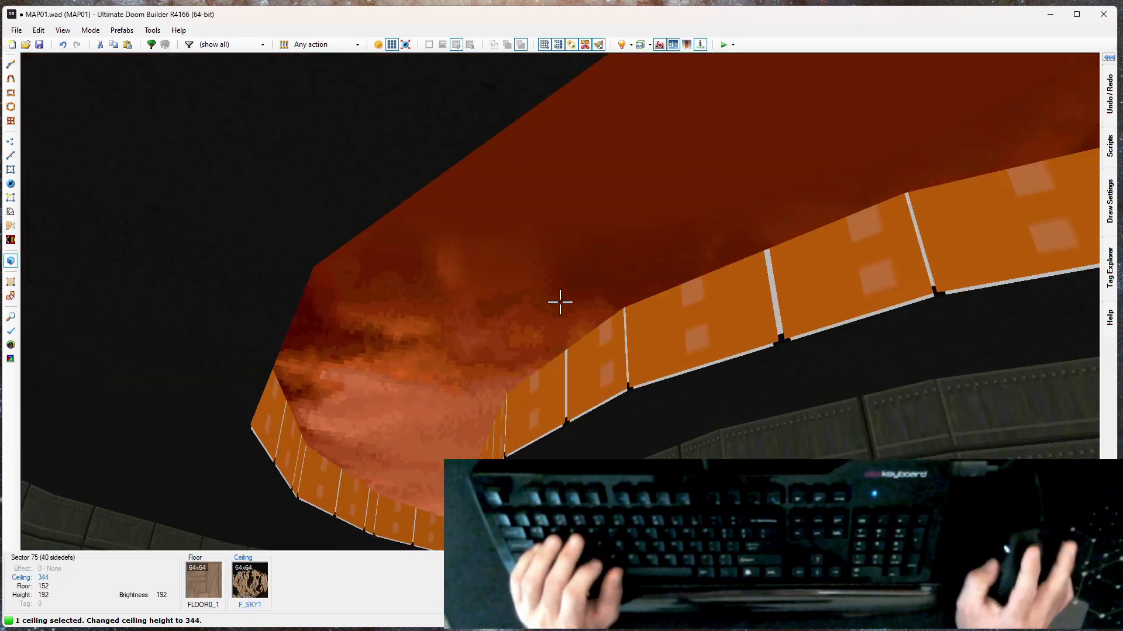
Step: Apply a brown upper texture to all 40 untextured sidedefs around the rim of the sky opening
key("c")
left_click(560, 302, "shift")
right_click(560, 302)
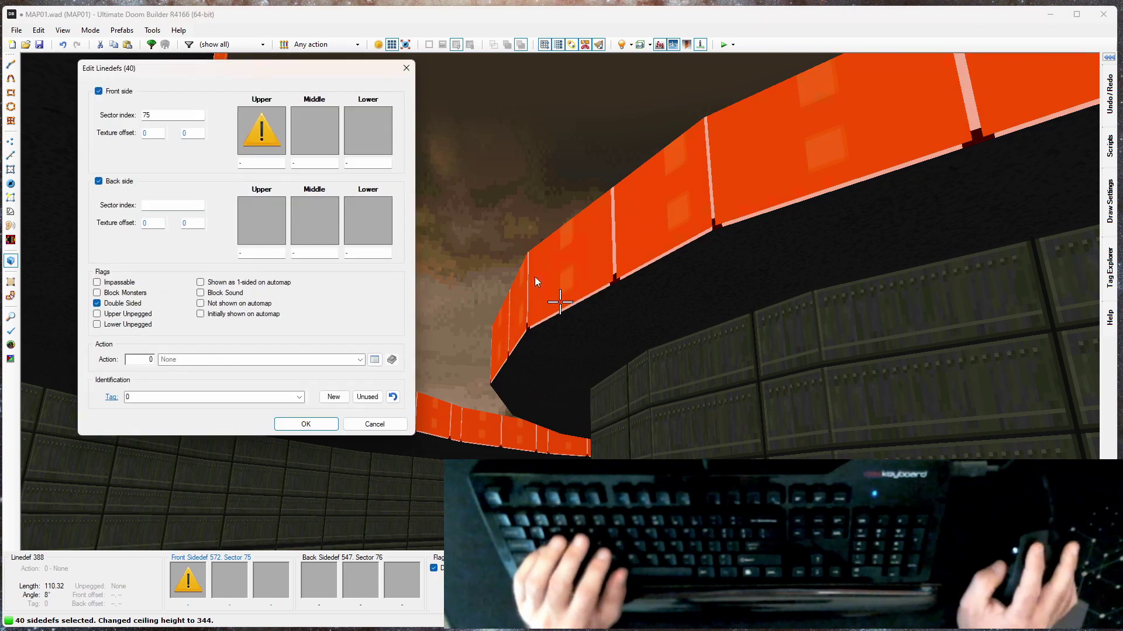
left_click(261, 130)
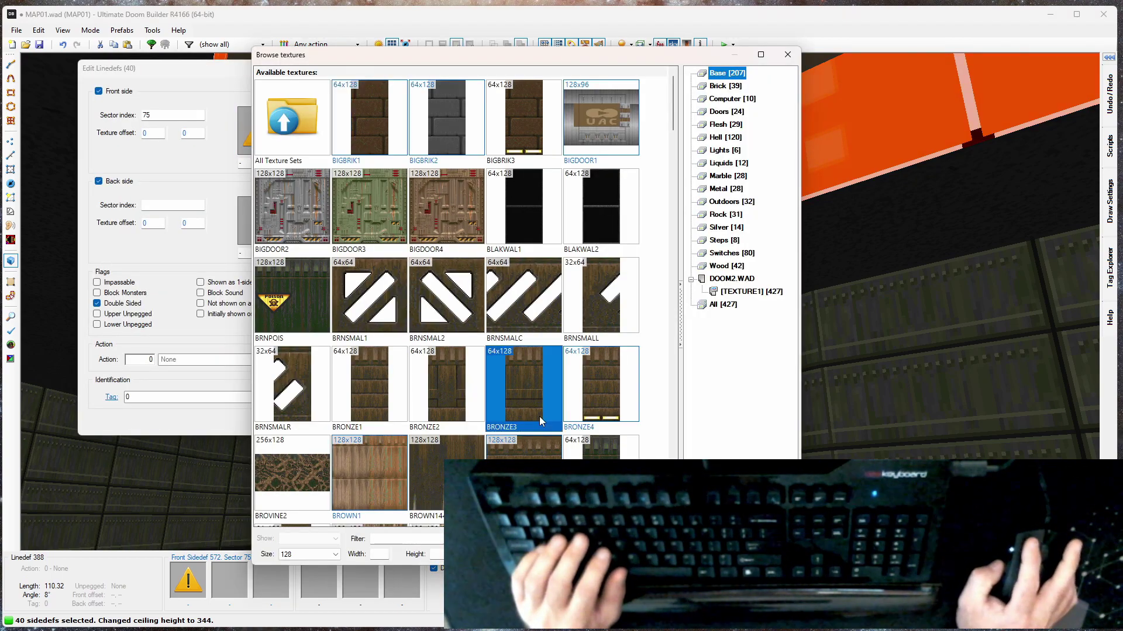
key("Return")
left_click(315, 429)
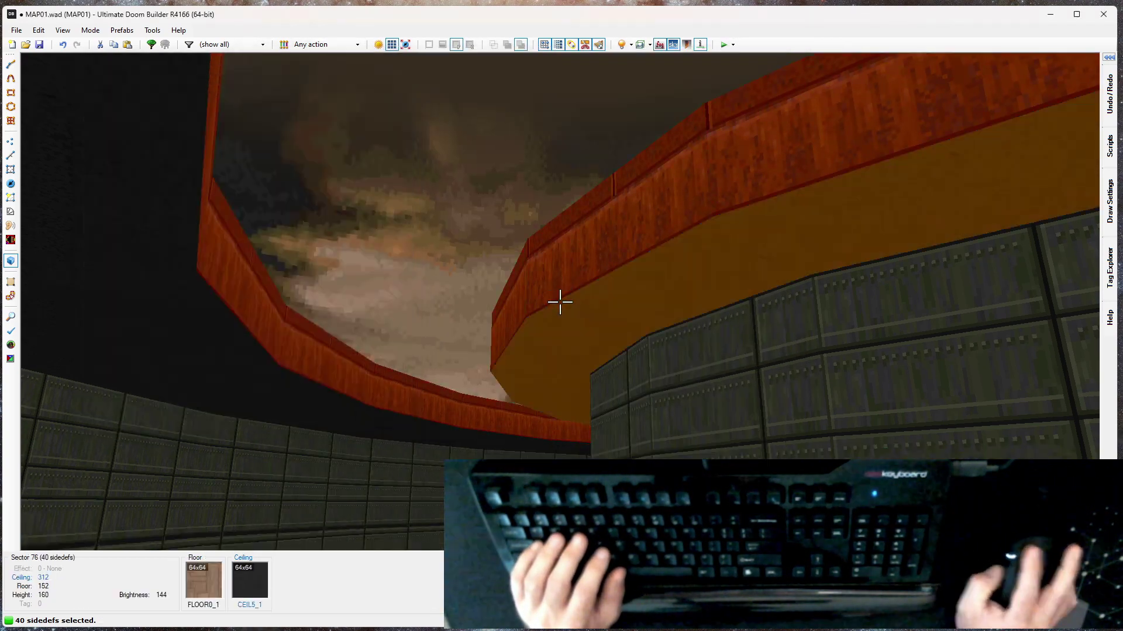
Step: Look around the ring room in 3D to examine the skylight trim, lighting and entrance
key("d")
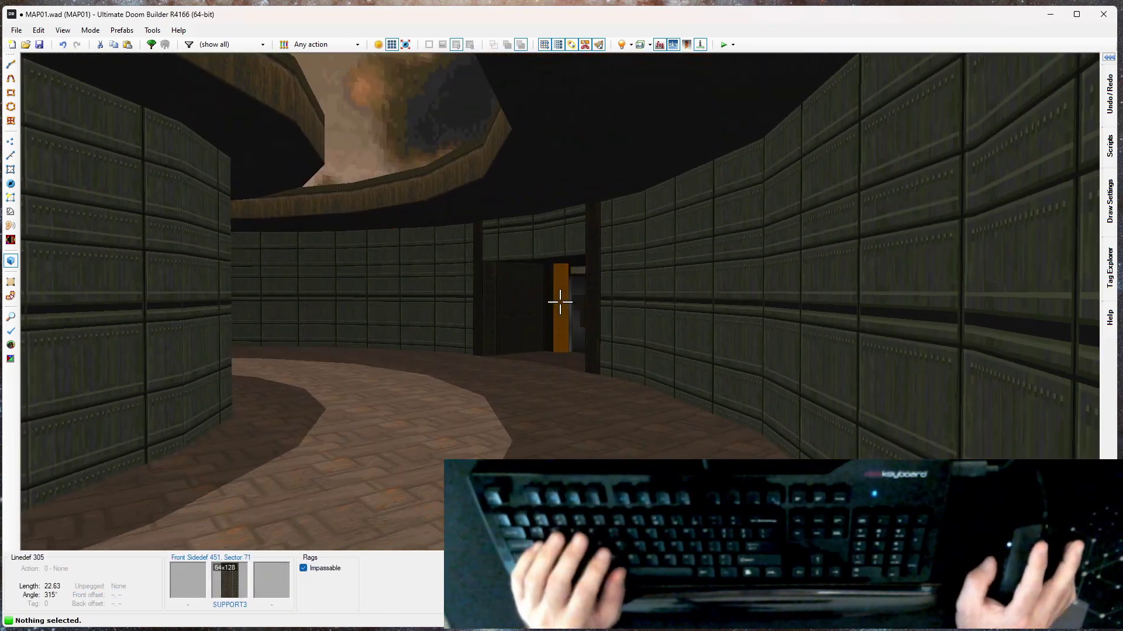
key("w")
key("w")
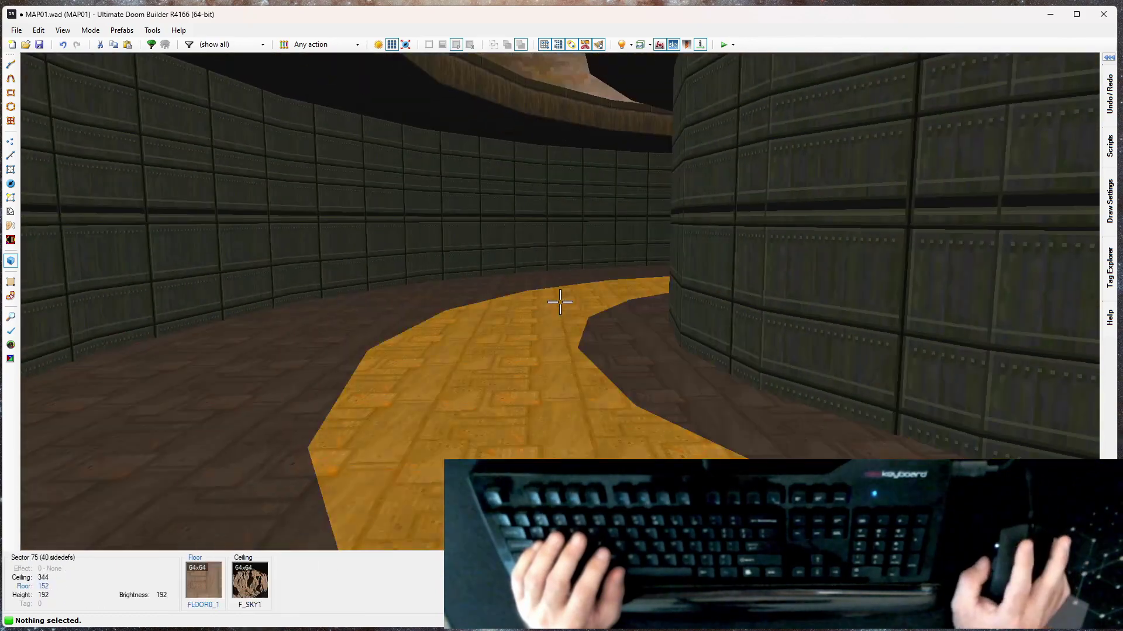
key("w")
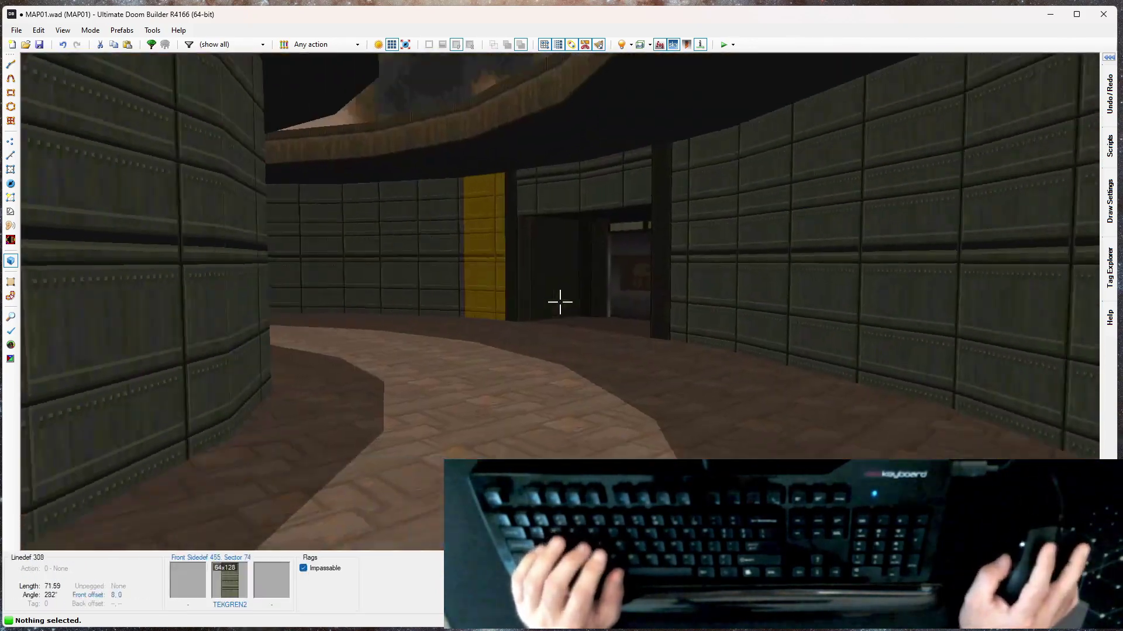
key("e")
key("w")
Step: Draw another 20-sided circle just inside the room's outer wall, leaving a narrow border ring
scroll(559, 300, "down", 4)
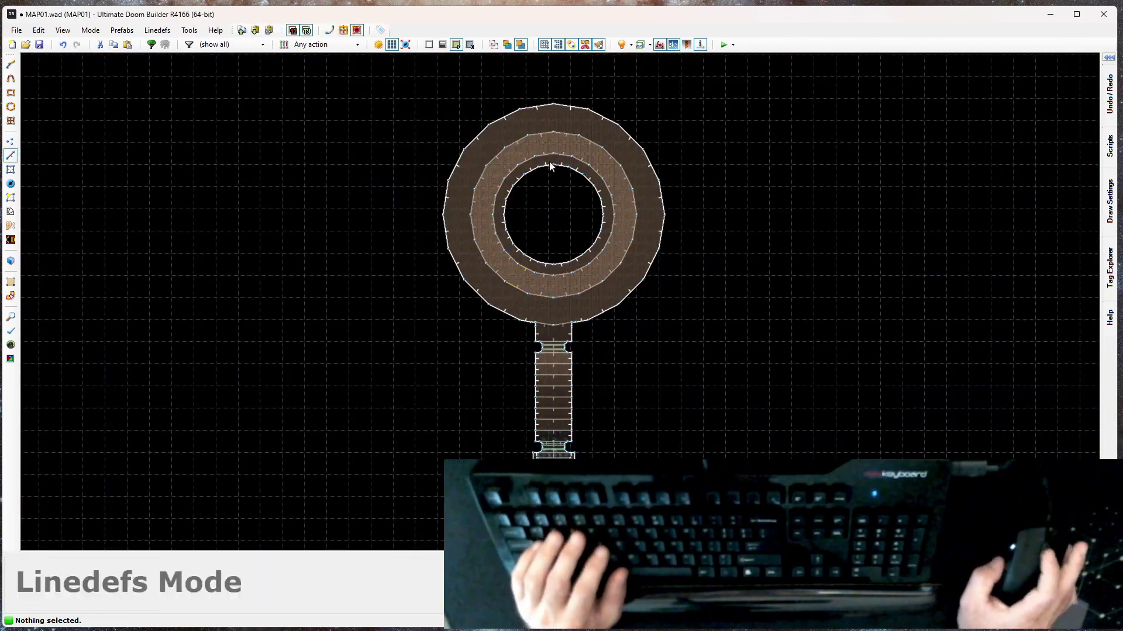
scroll(549, 143, "up", 3)
scroll(564, 126, "up", 1)
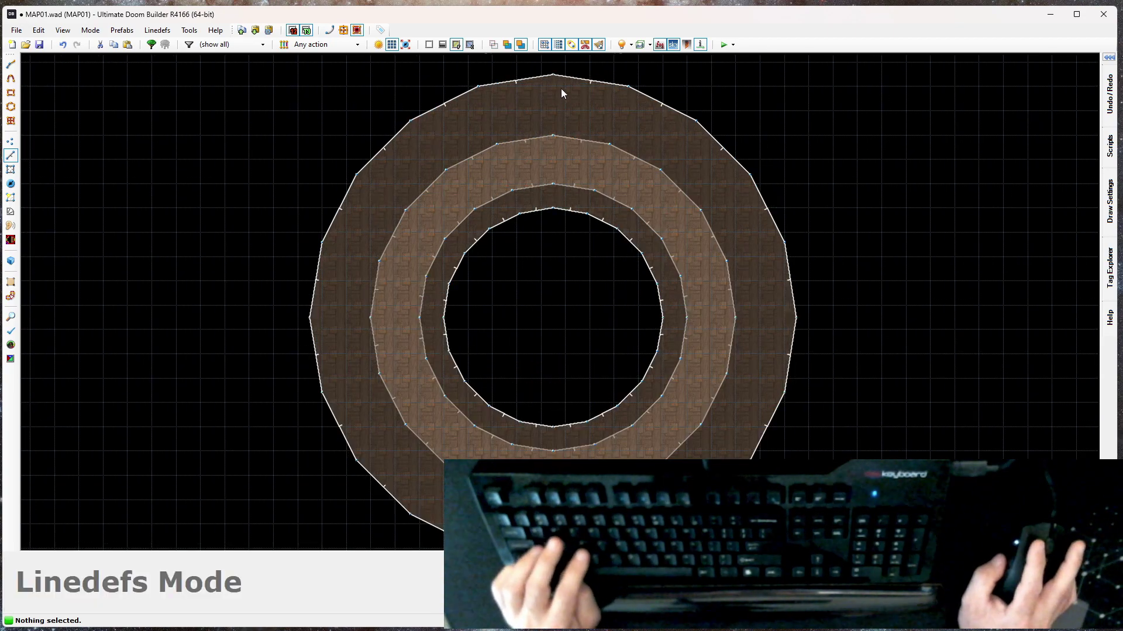
key("alt+shift+d")
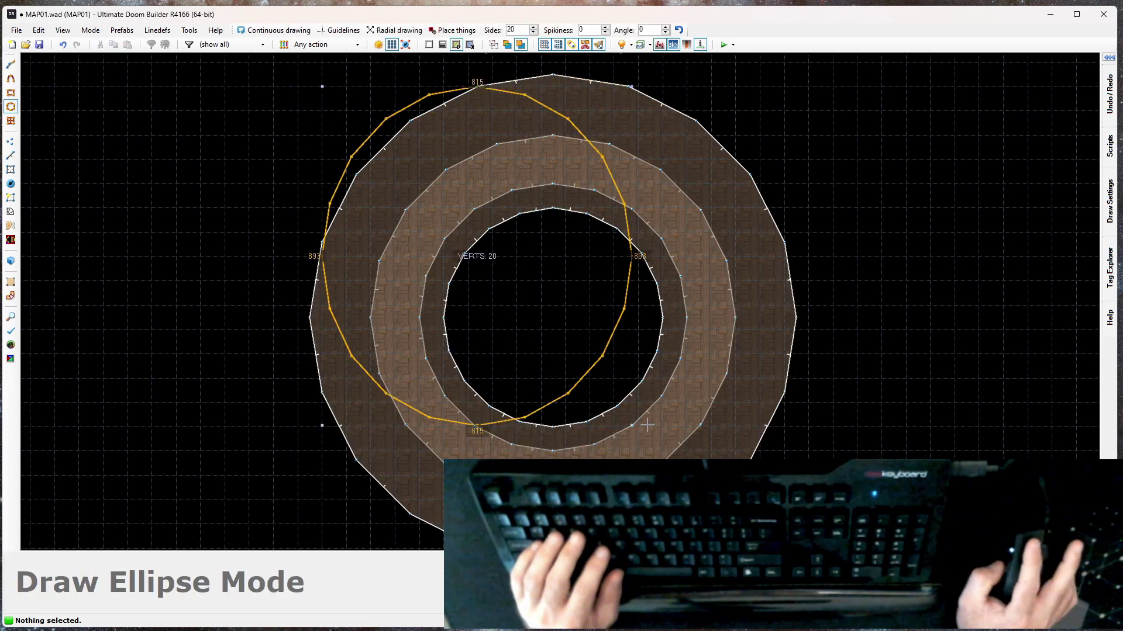
left_click_drag(663, 438, 784, 524)
middle_click_drag(760, 549, 748, 512)
left_click(772, 512)
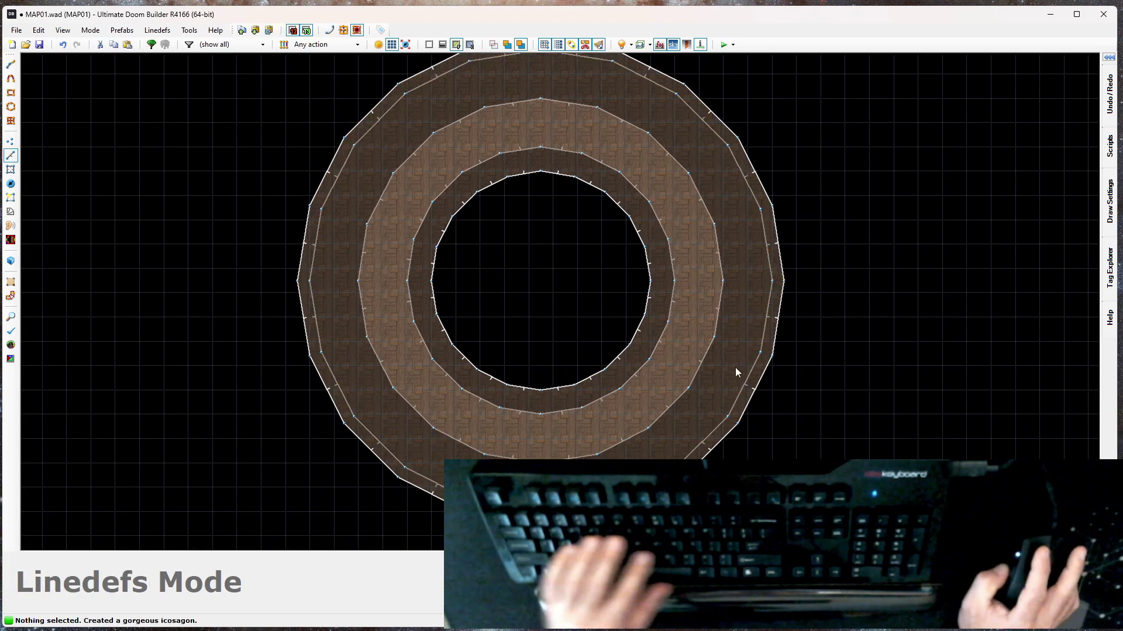
Step: Flip linedefs of the new circle just inside the outer wall
key("f")
middle_click_drag(644, 81, 641, 132)
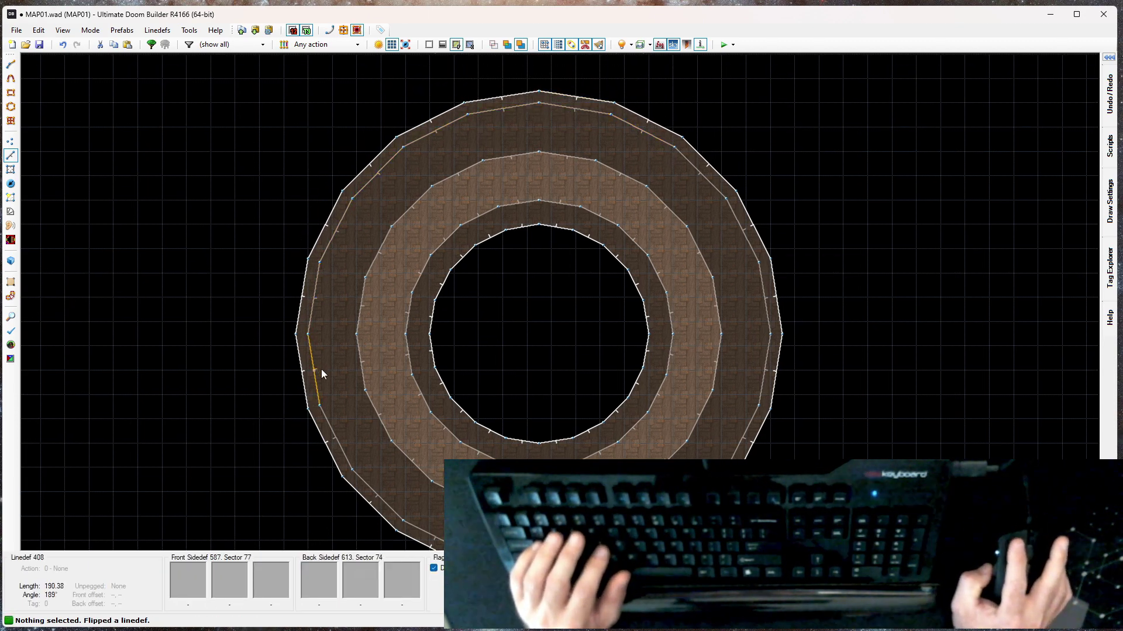
middle_click_drag(367, 496, 259, 321)
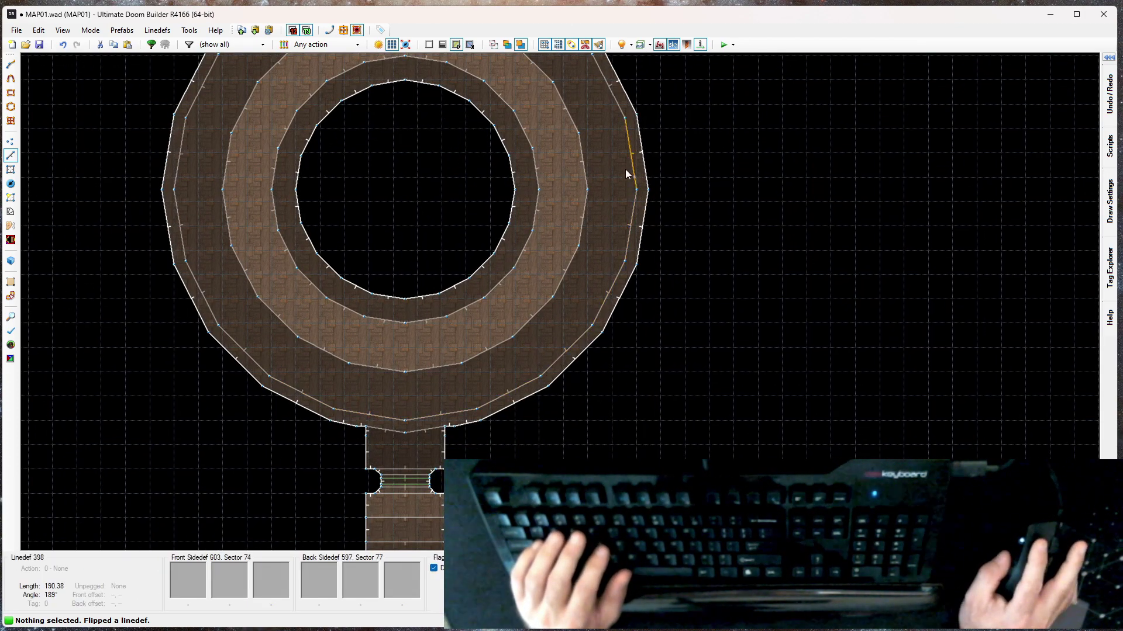
Step: Apply the blue FLAT14 floor texture to the two ring sectors between the inner and outer border rings in 3D
key("q")
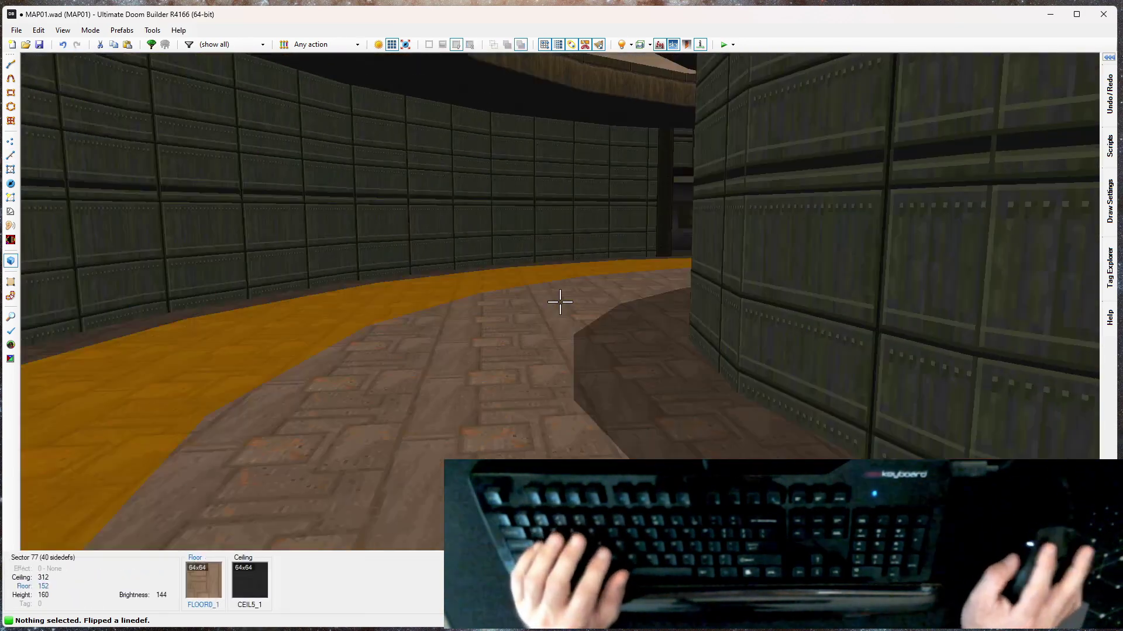
key("d")
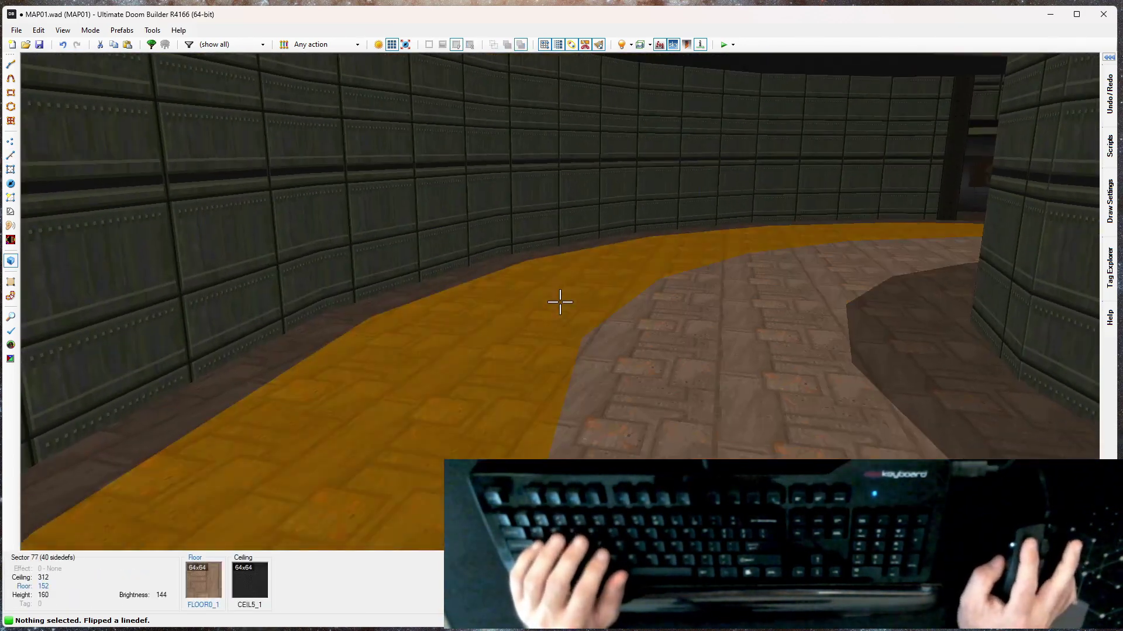
left_click(560, 301)
left_click(559, 302)
right_click(559, 302)
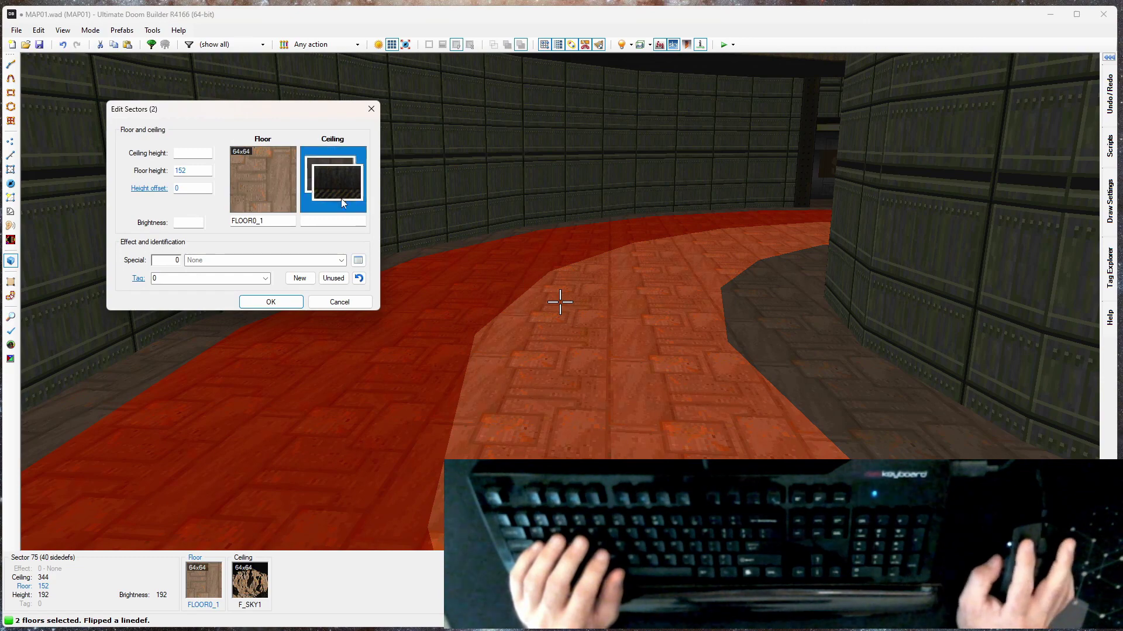
left_click(248, 185)
scroll(509, 368, "down", 2)
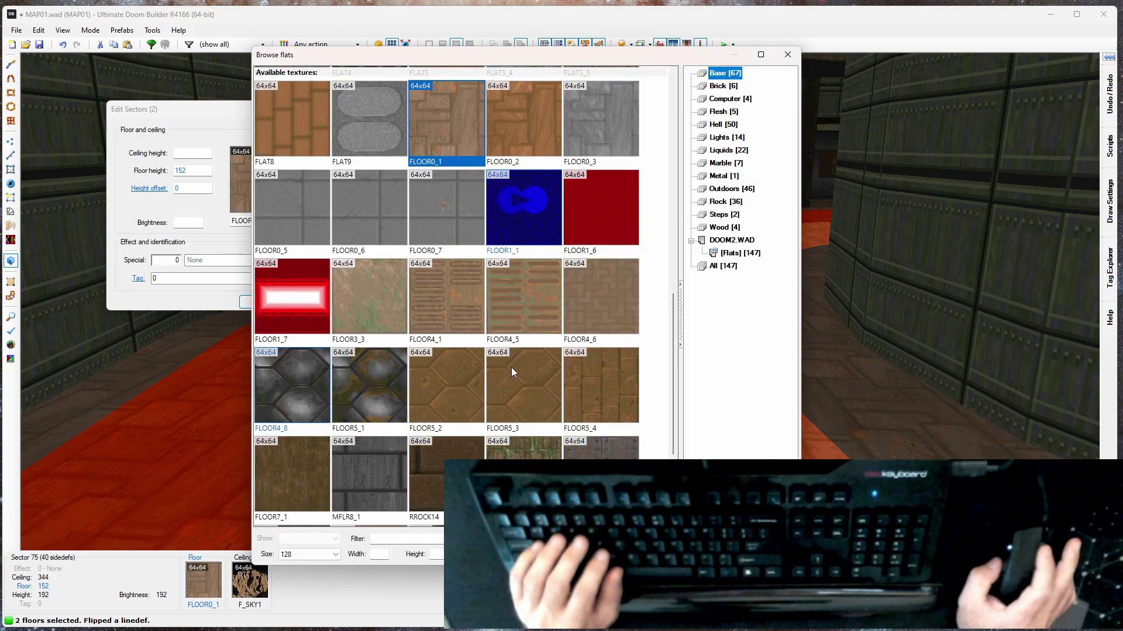
scroll(535, 304, "down", 3)
scroll(535, 316, "up", 5)
scroll(532, 338, "up", 2)
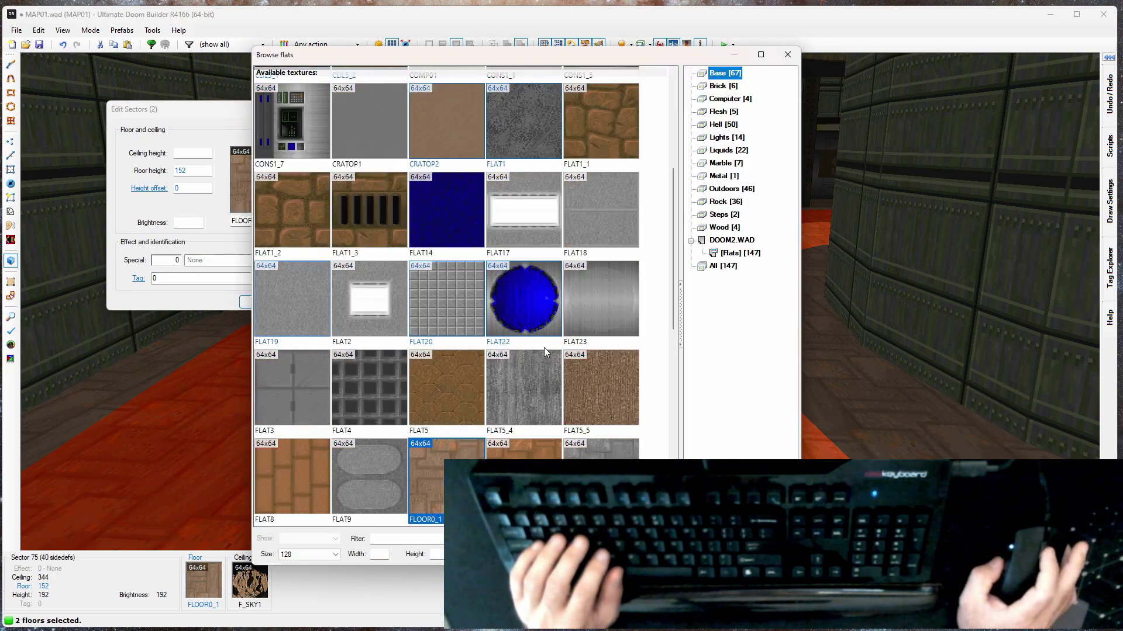
left_click(440, 212)
left_click(702, 553)
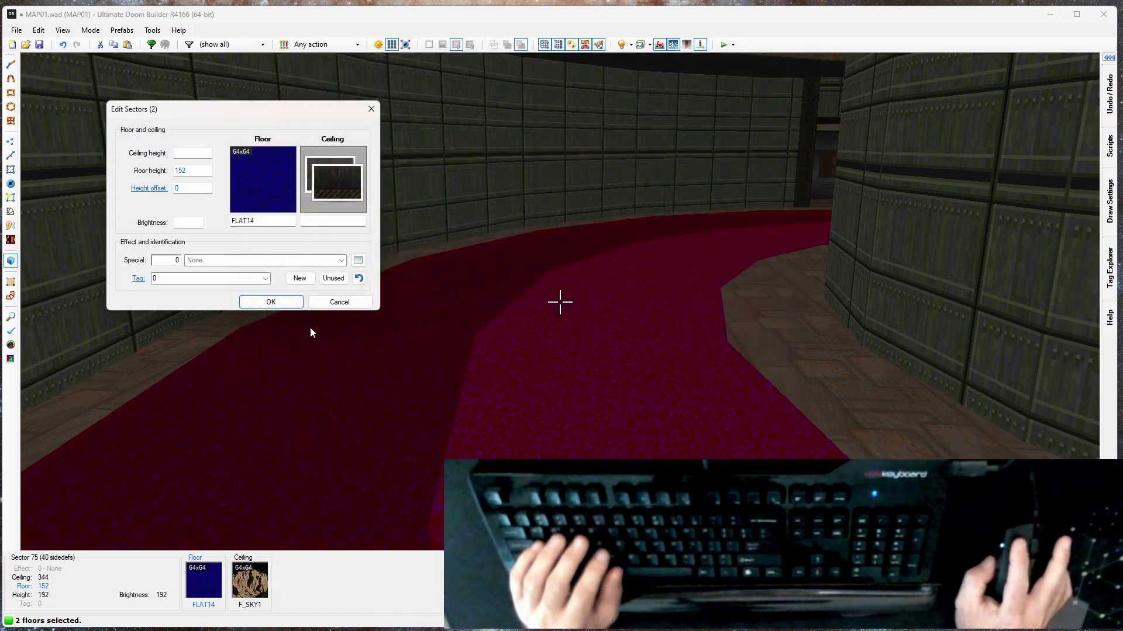
Step: Lower the two blue ring floors to height 144 and clear the selection
scroll(559, 302, "down", 1)
key("e")
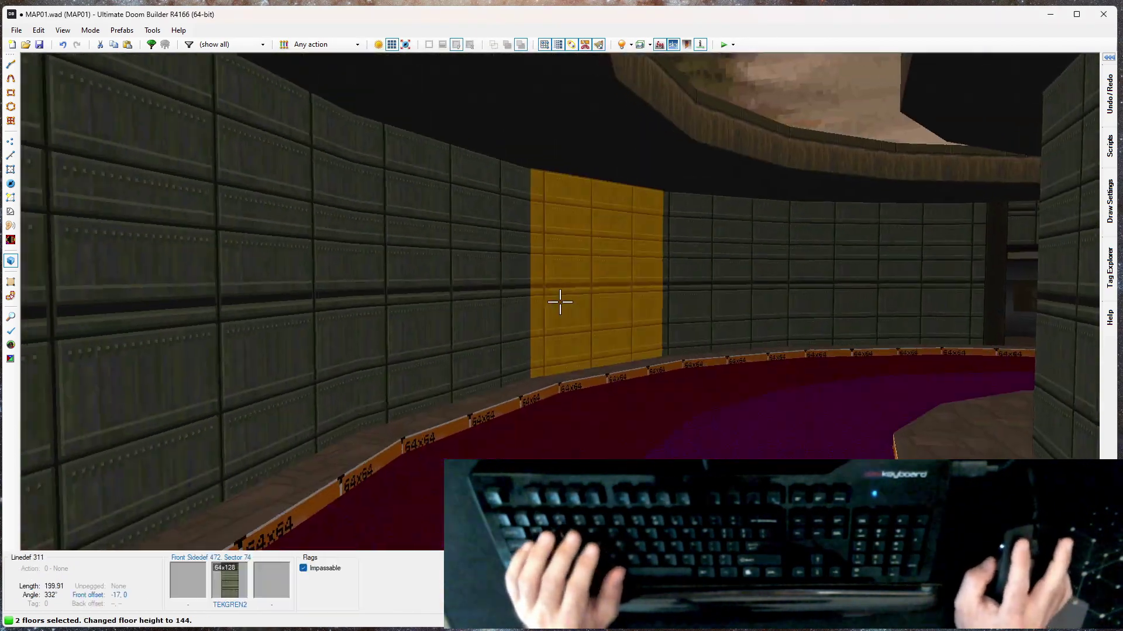
key("c")
Step: Apply the STEP1 lower texture to all 40 untextured sidedefs along the edges of the inner and outer border rings
key("e")
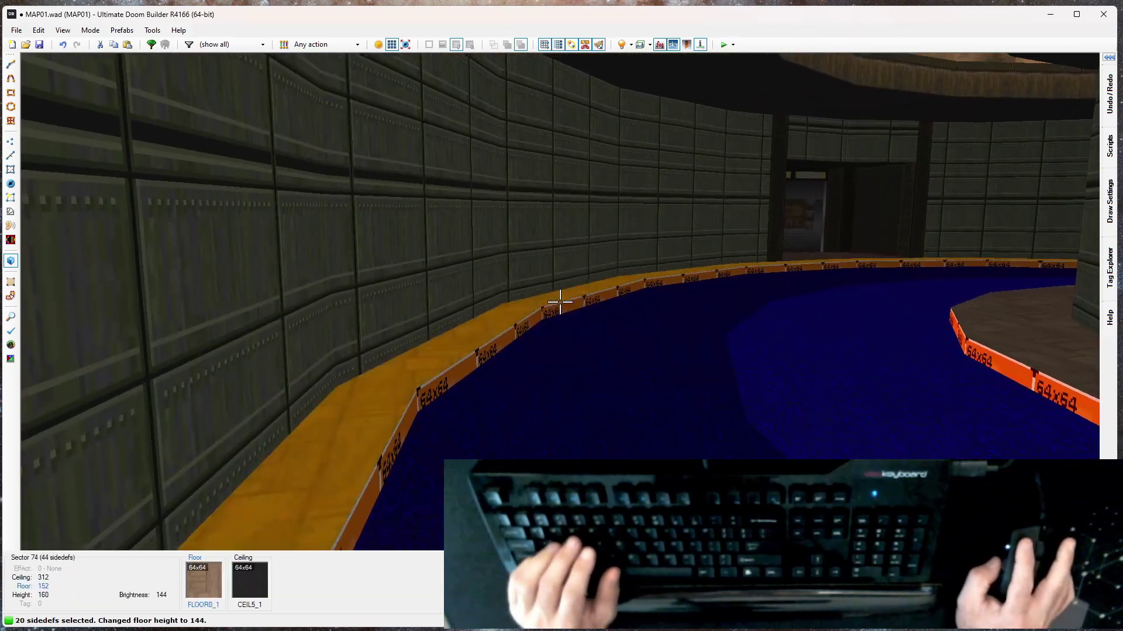
left_click(560, 302, "shift")
right_click(559, 302)
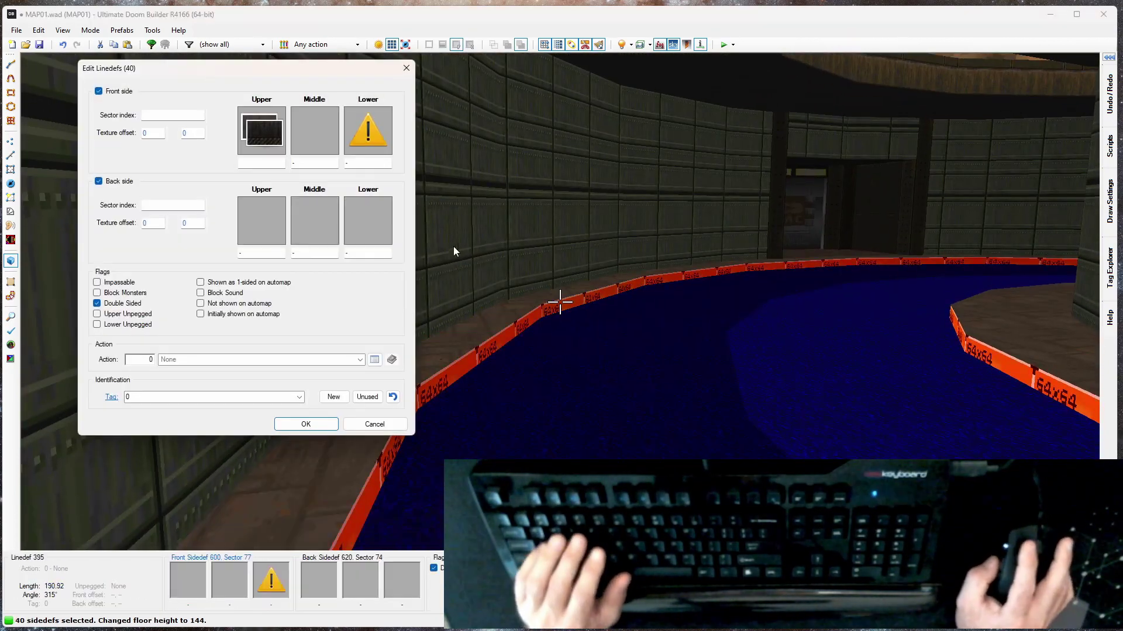
left_click(368, 130)
left_click(724, 241)
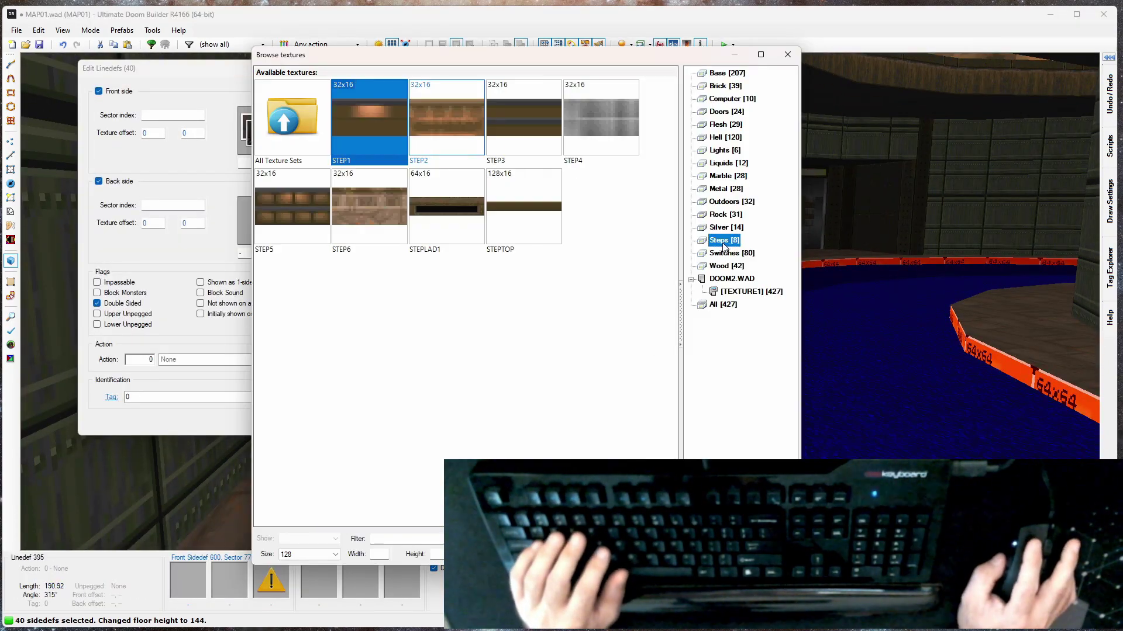
left_click(392, 134)
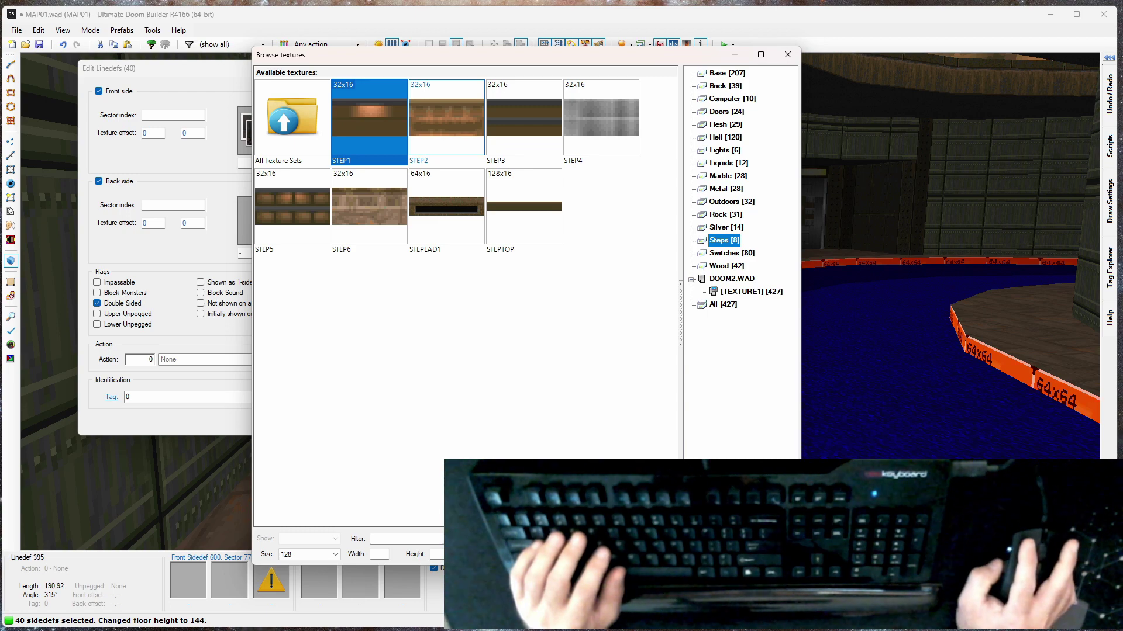
left_click(692, 553)
left_click(306, 424)
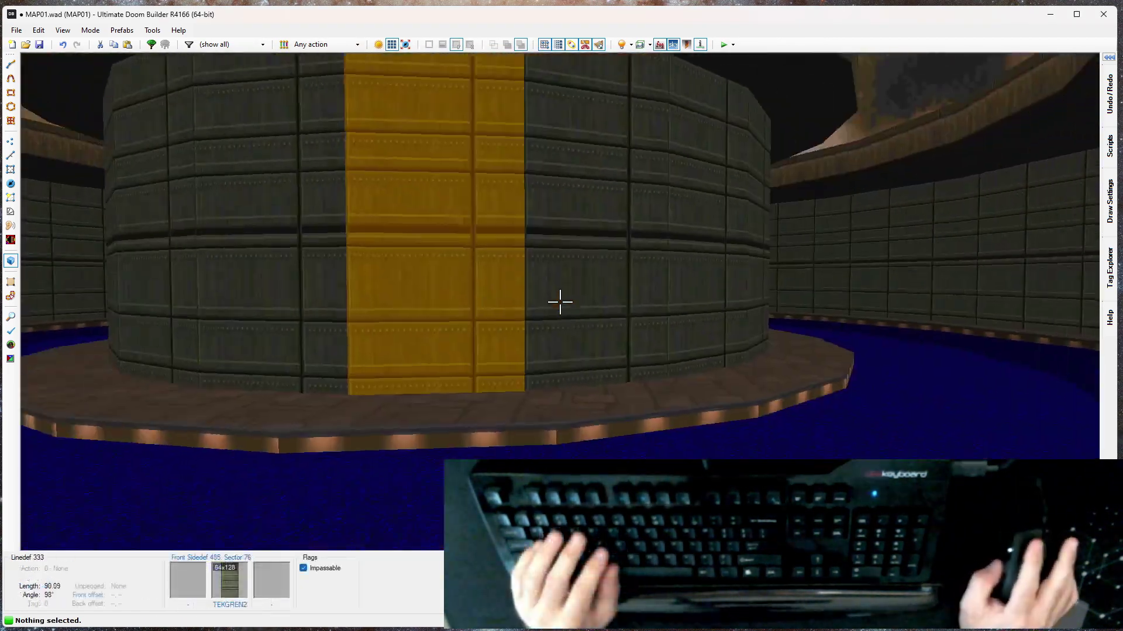
Step: Look around the ring room in 3D to examine the sunken blue floor, step edges and skylight, and return to the 2D map
key("s")
key("w")
key("s")
key("a")
key("w")
key("d")
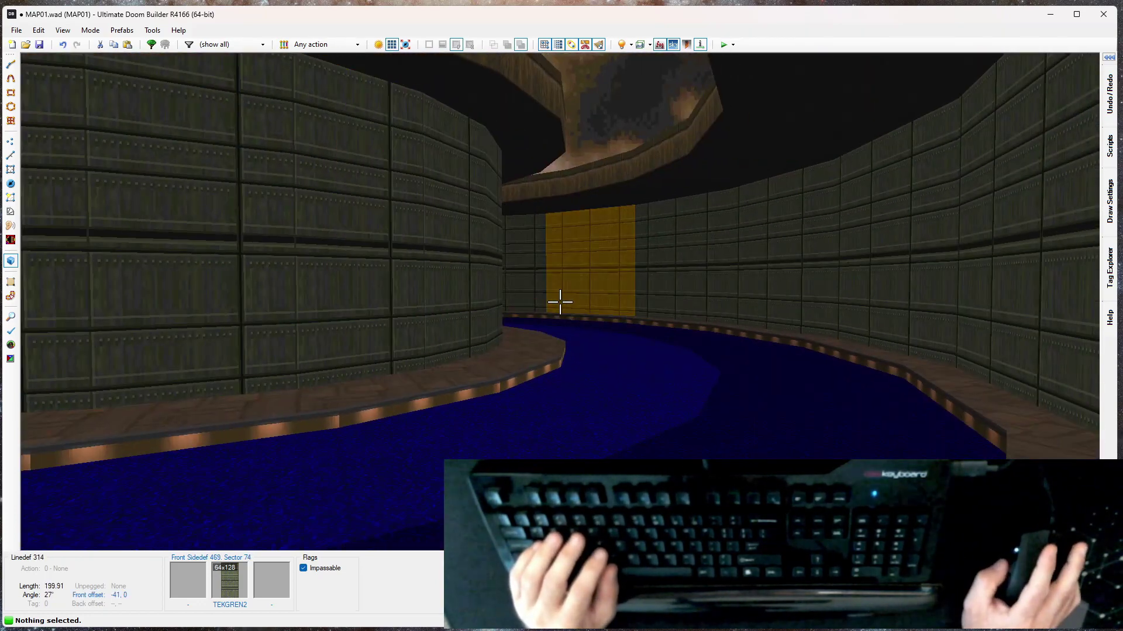
key("w")
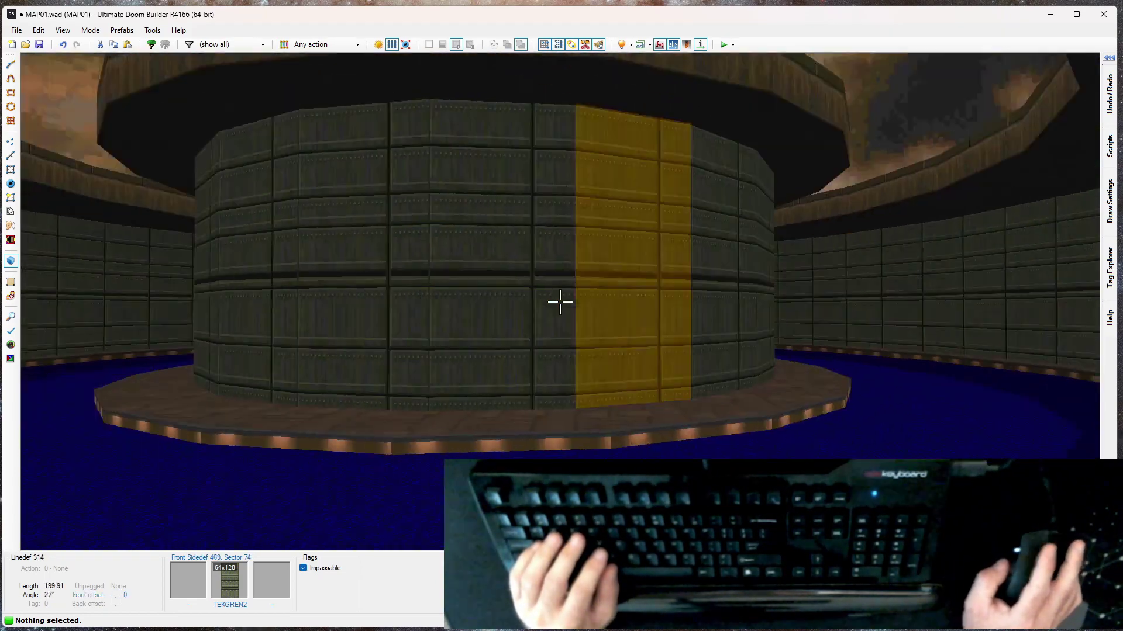
key("w")
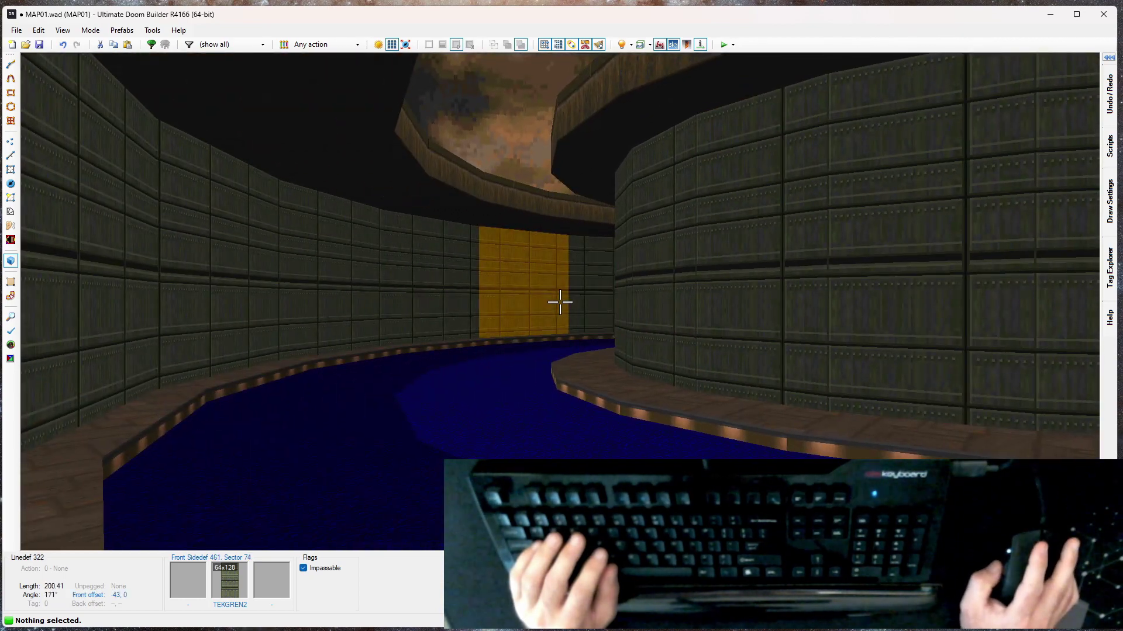
key("a")
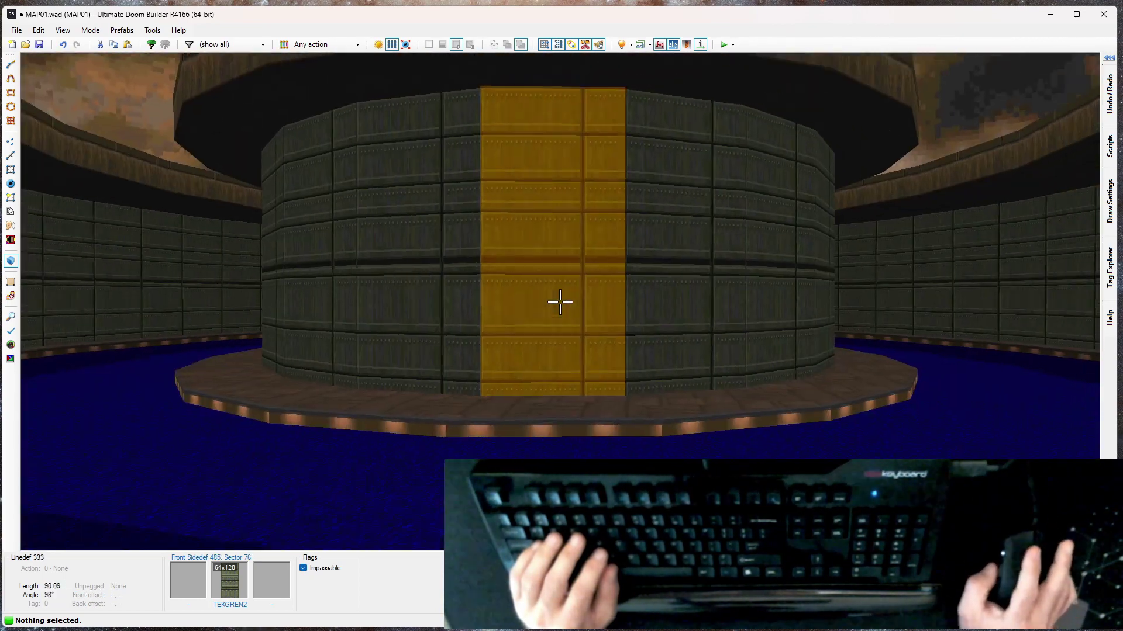
key("d")
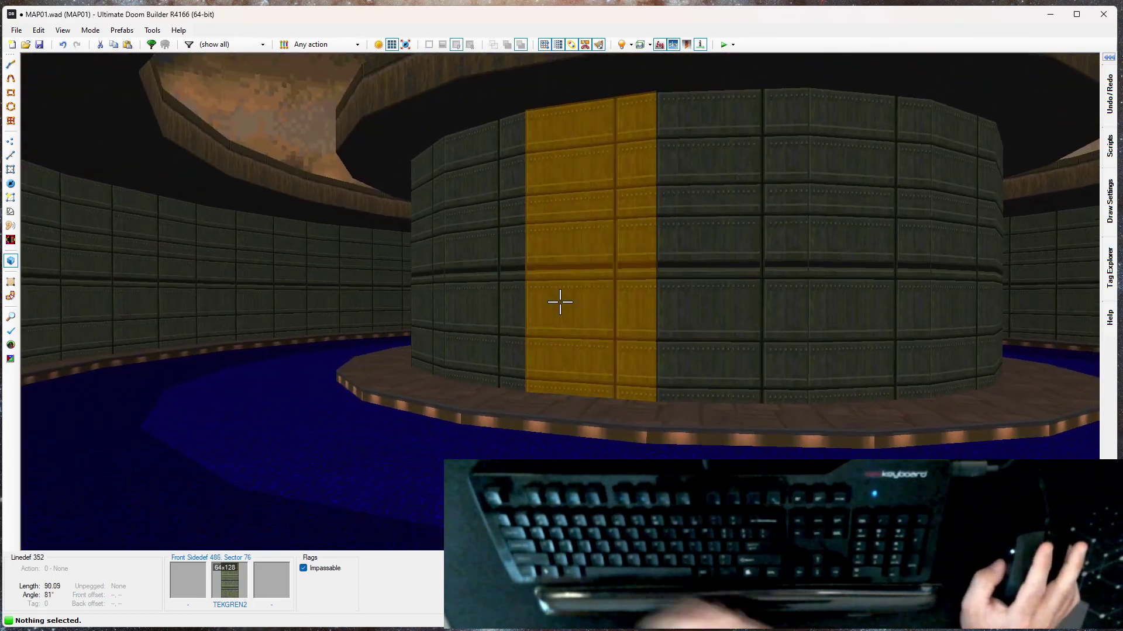
key("q")
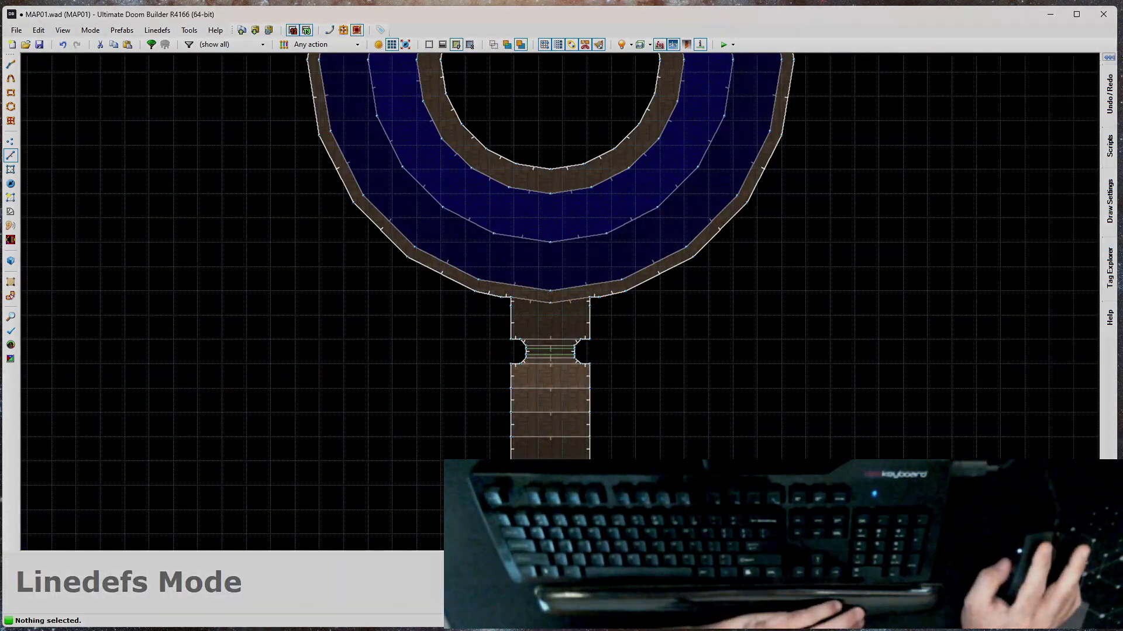